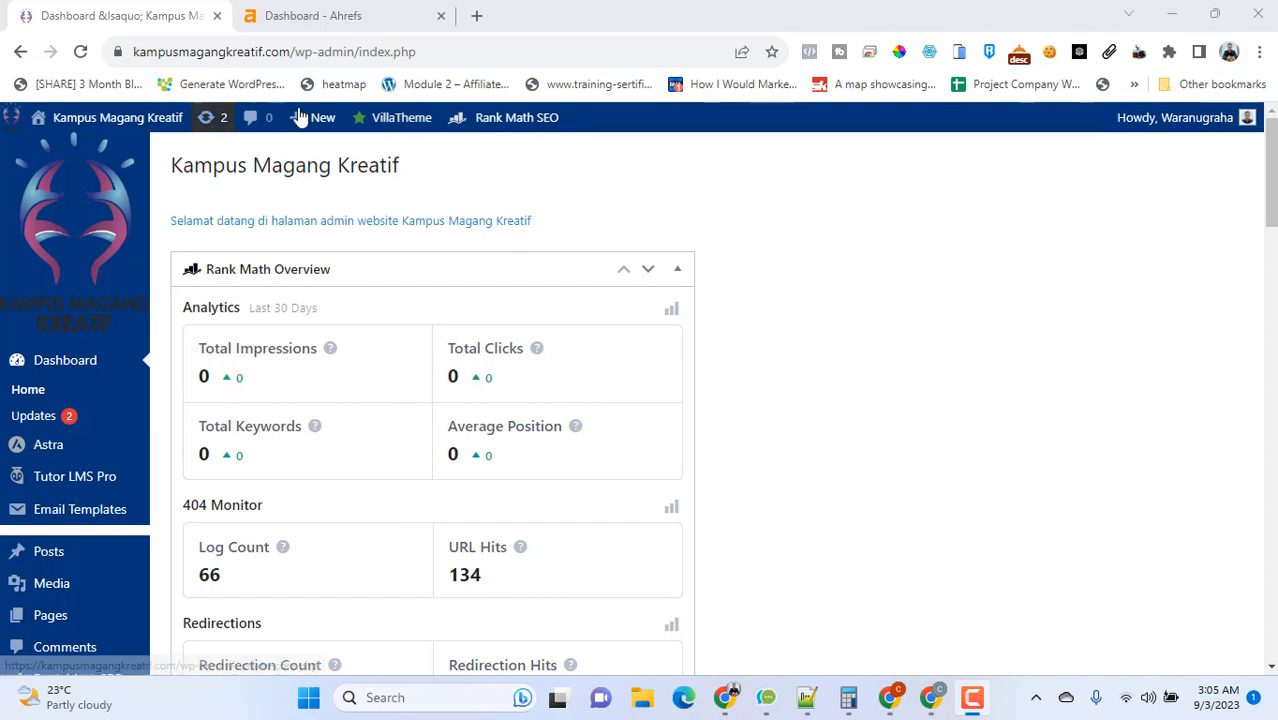
pyautogui.click(290, 52)
pyautogui.moveTo(290, 52); pyautogui.dragTo(132, 52)
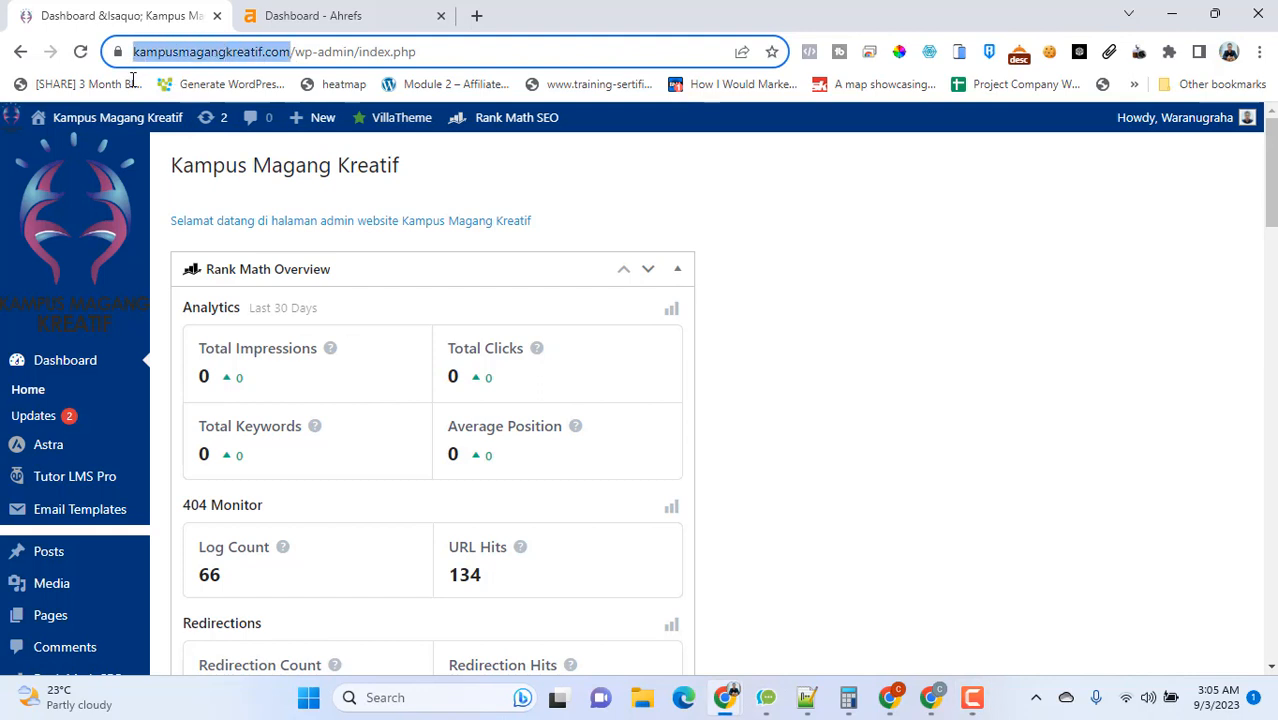
pyautogui.click(779, 333)
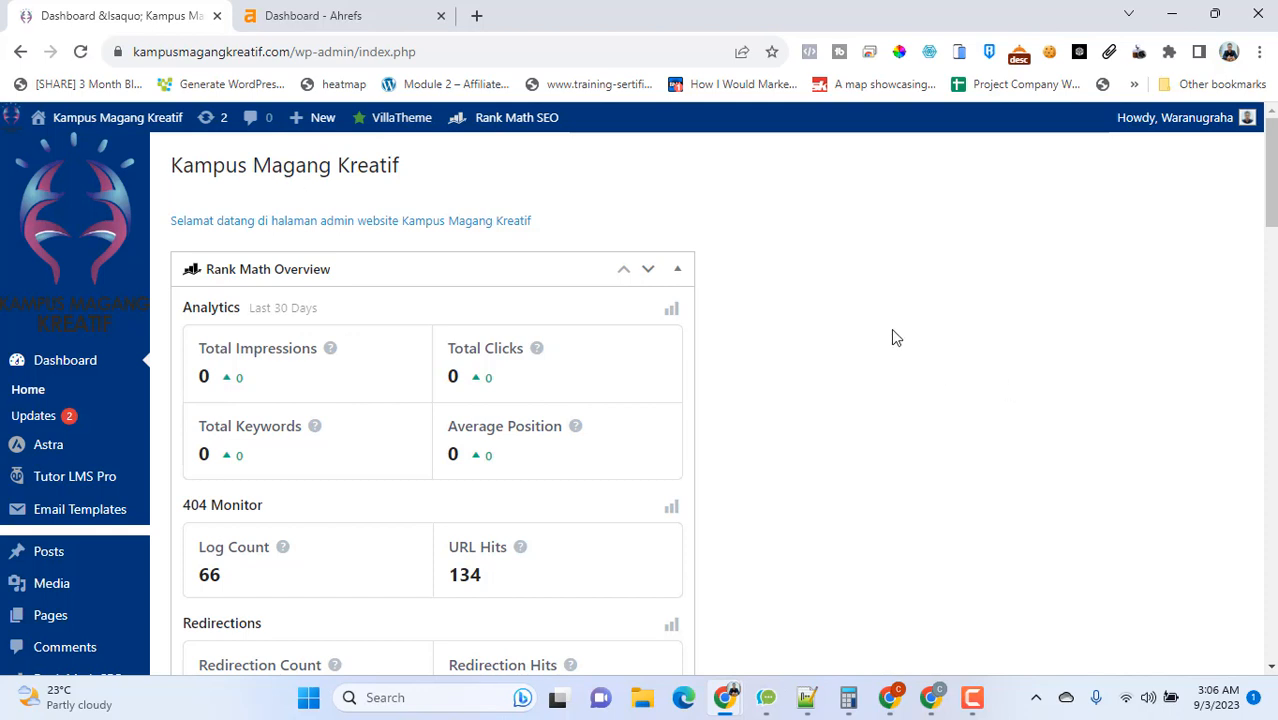
# Step: Open the list of store coupons from the marketing section of the site administration
pyautogui.scroll(-1, 895, 337)
pyautogui.scroll(-2, 893, 335)
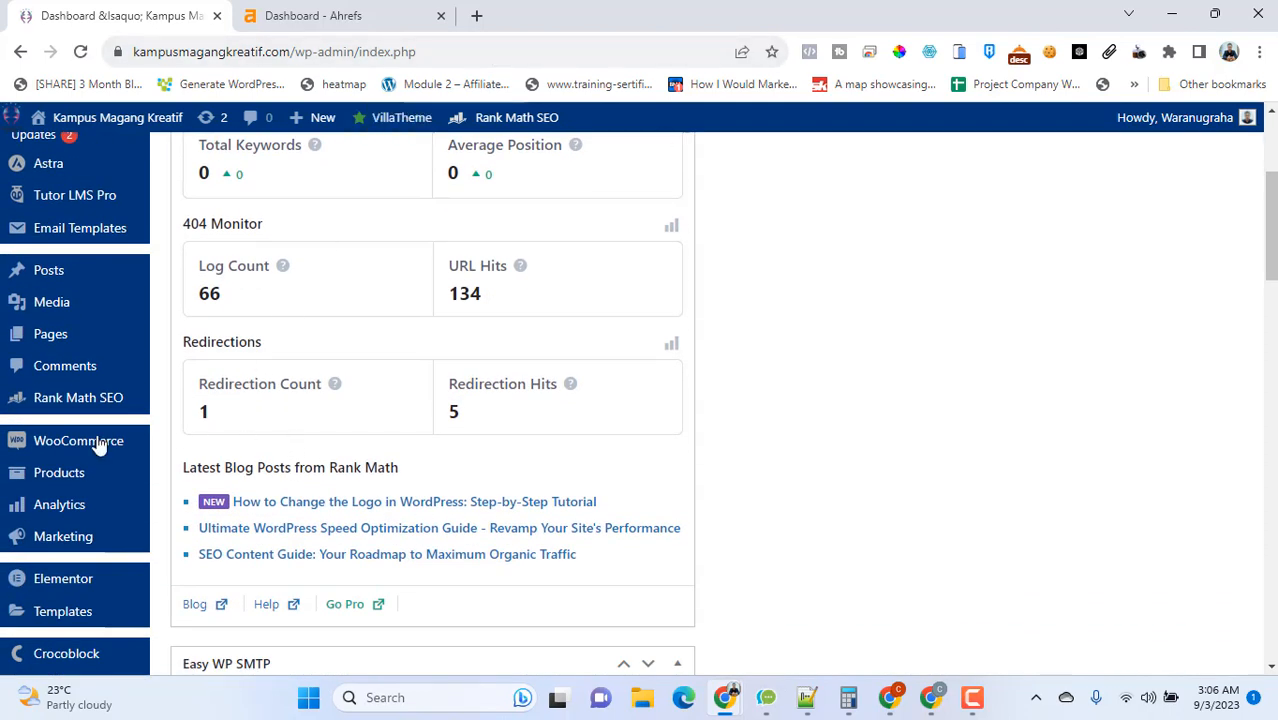
pyautogui.moveTo(100, 446)
pyautogui.moveTo(65, 542)
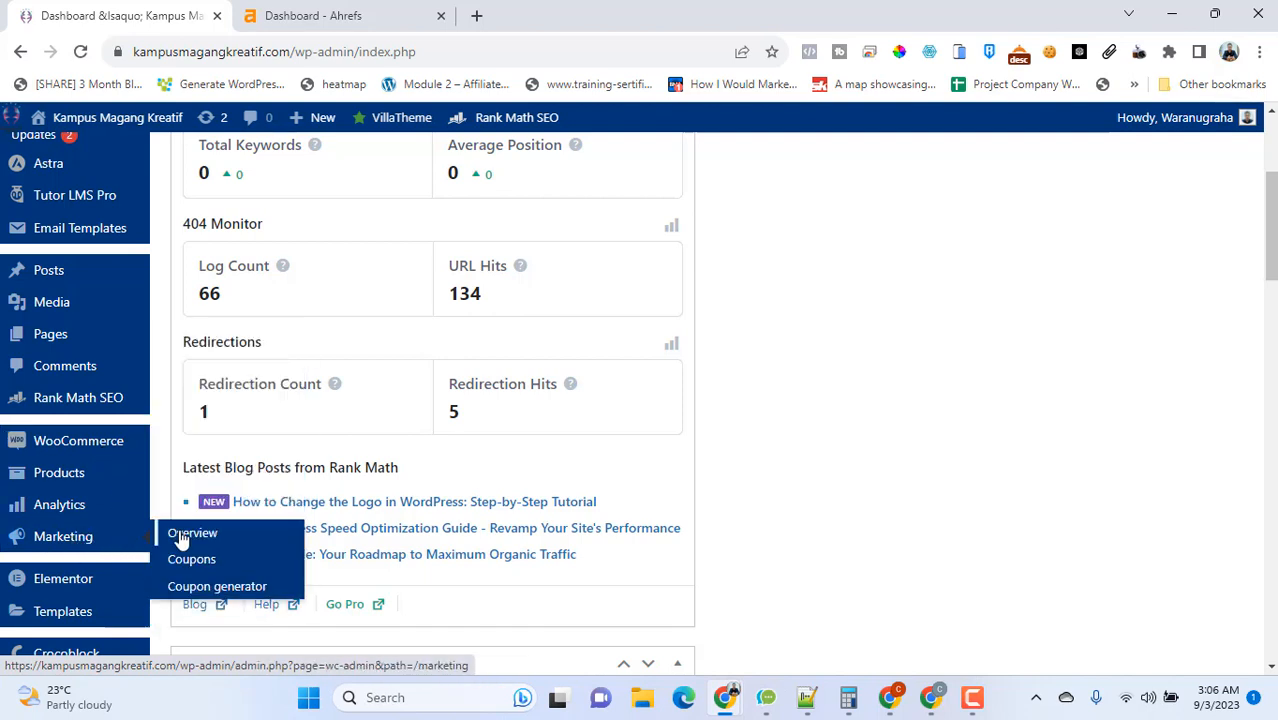
pyautogui.click(201, 569)
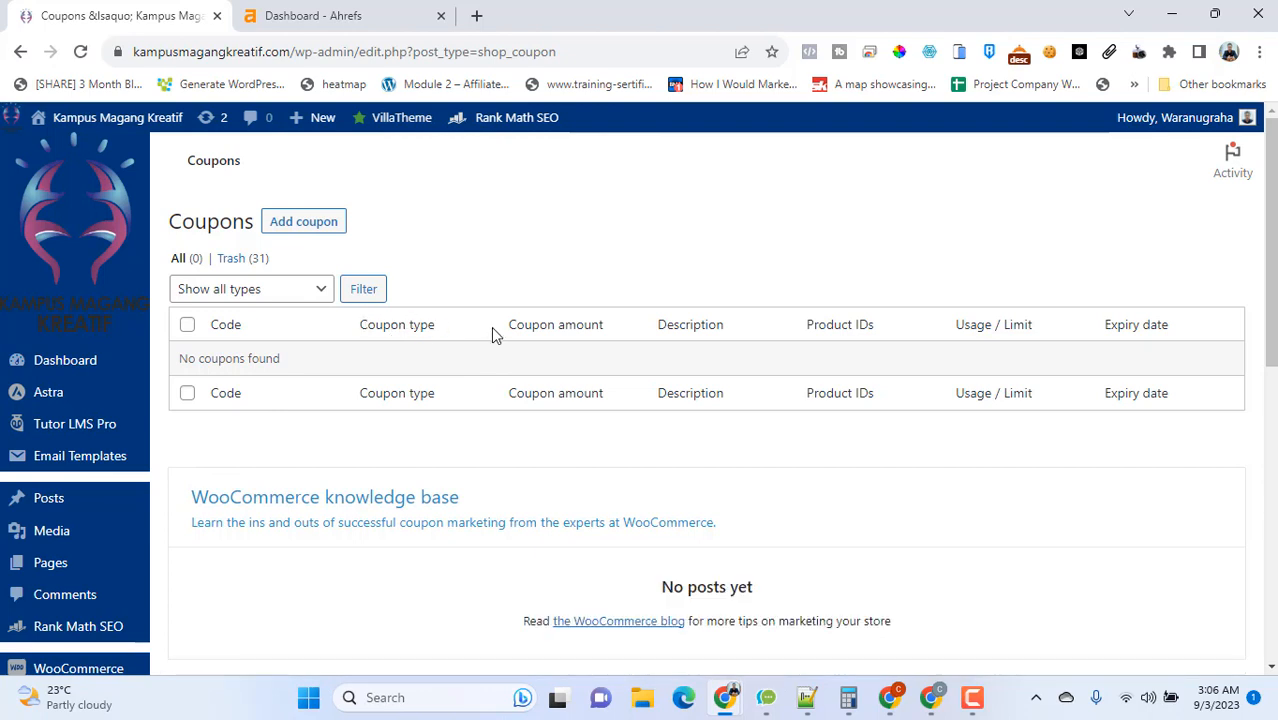
# Step: Examine the coupon list's columns for coupon amount, usage limit and expiry date
pyautogui.moveTo(508, 325); pyautogui.dragTo(603, 333)
pyautogui.click(592, 325)
pyautogui.moveTo(1036, 332); pyautogui.dragTo(973, 331)
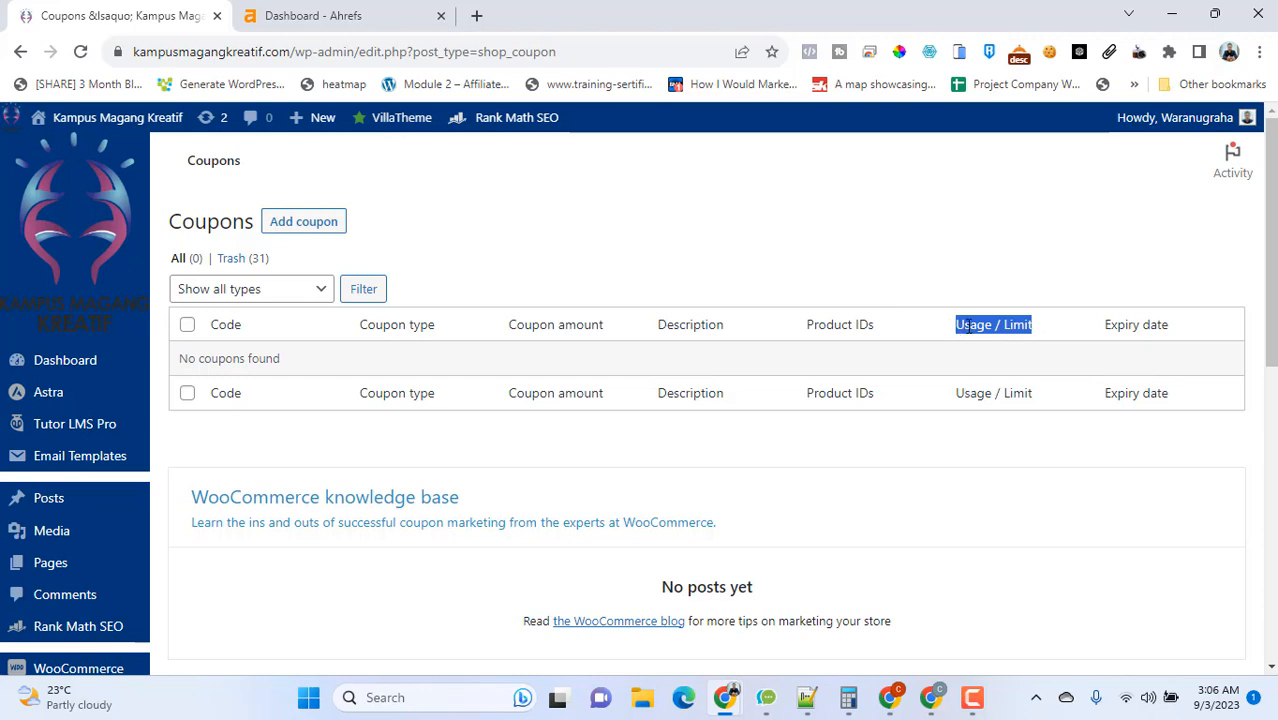
pyautogui.click(968, 326)
pyautogui.moveTo(1172, 333); pyautogui.dragTo(1107, 334)
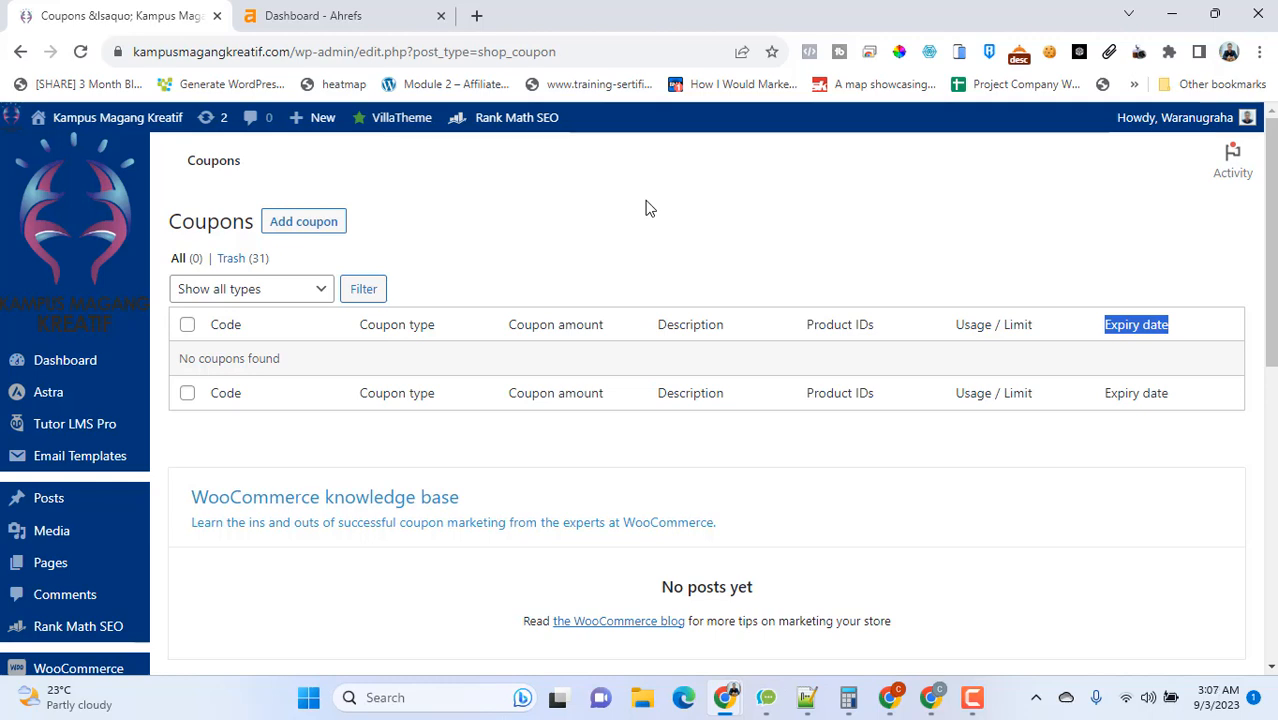
pyautogui.moveTo(1057, 331); pyautogui.dragTo(910, 336)
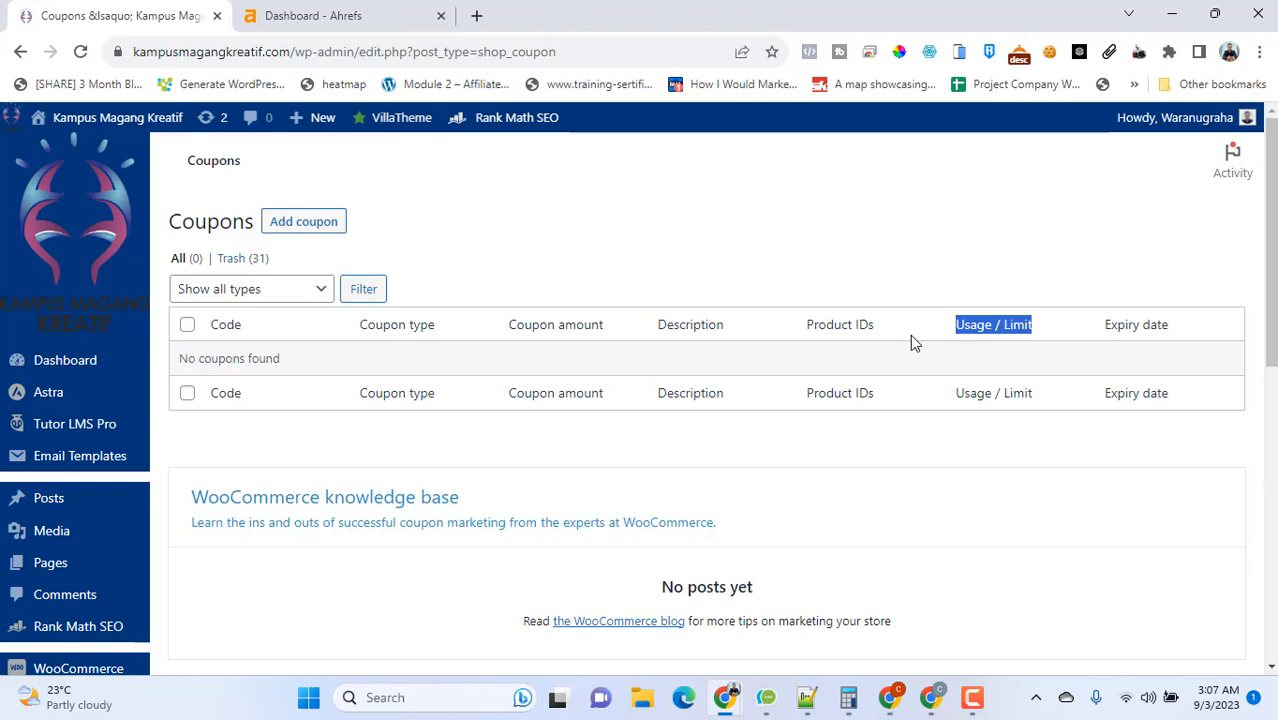
pyautogui.click(1018, 322)
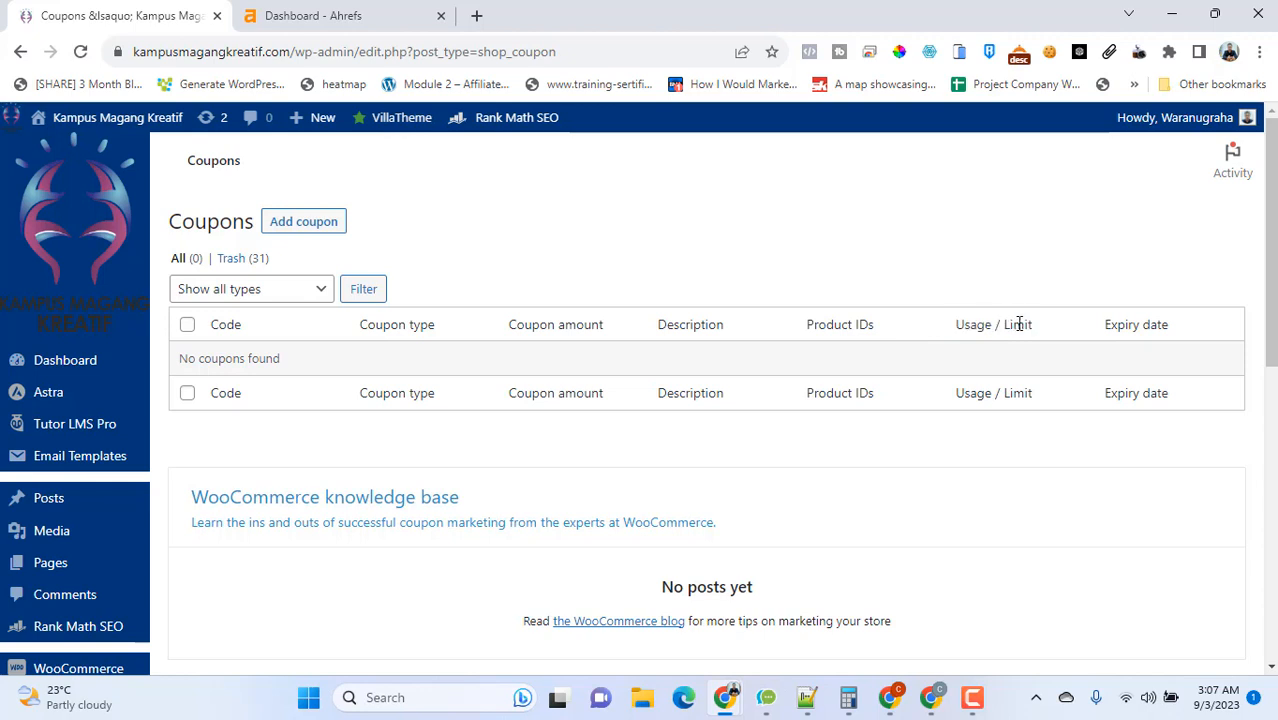
pyautogui.moveTo(1033, 328); pyautogui.dragTo(966, 333)
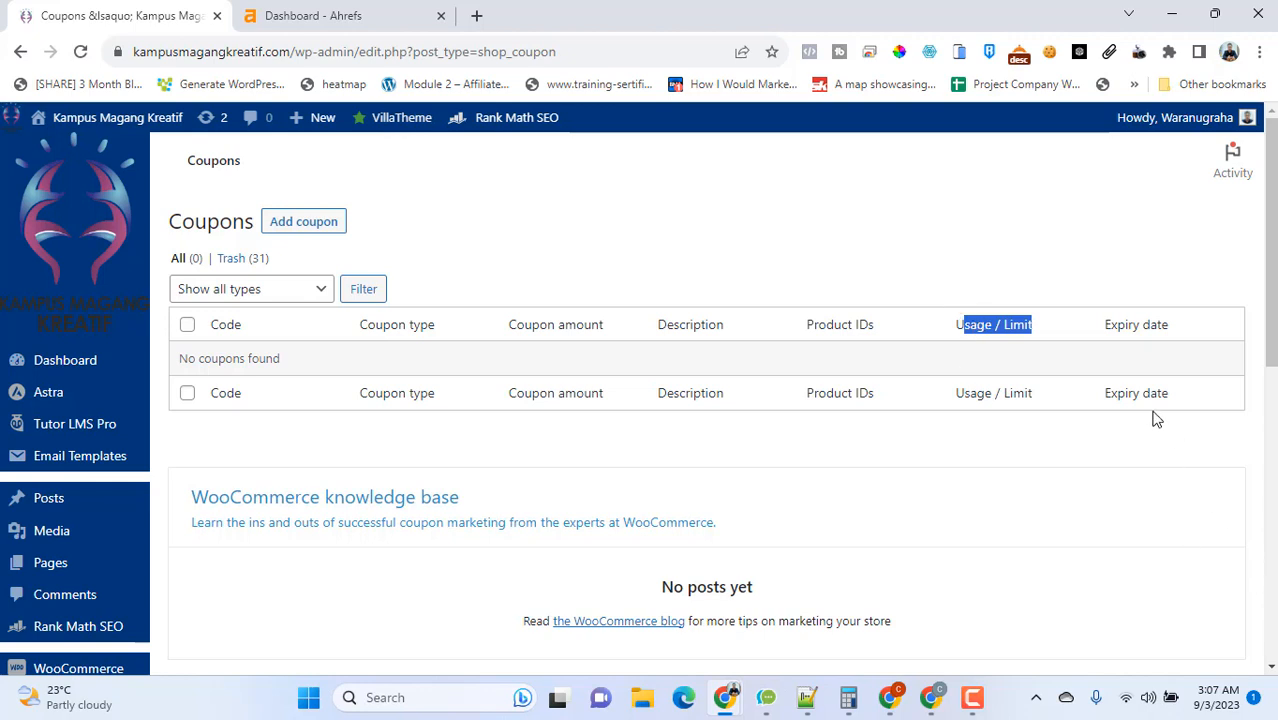
pyautogui.click(764, 286)
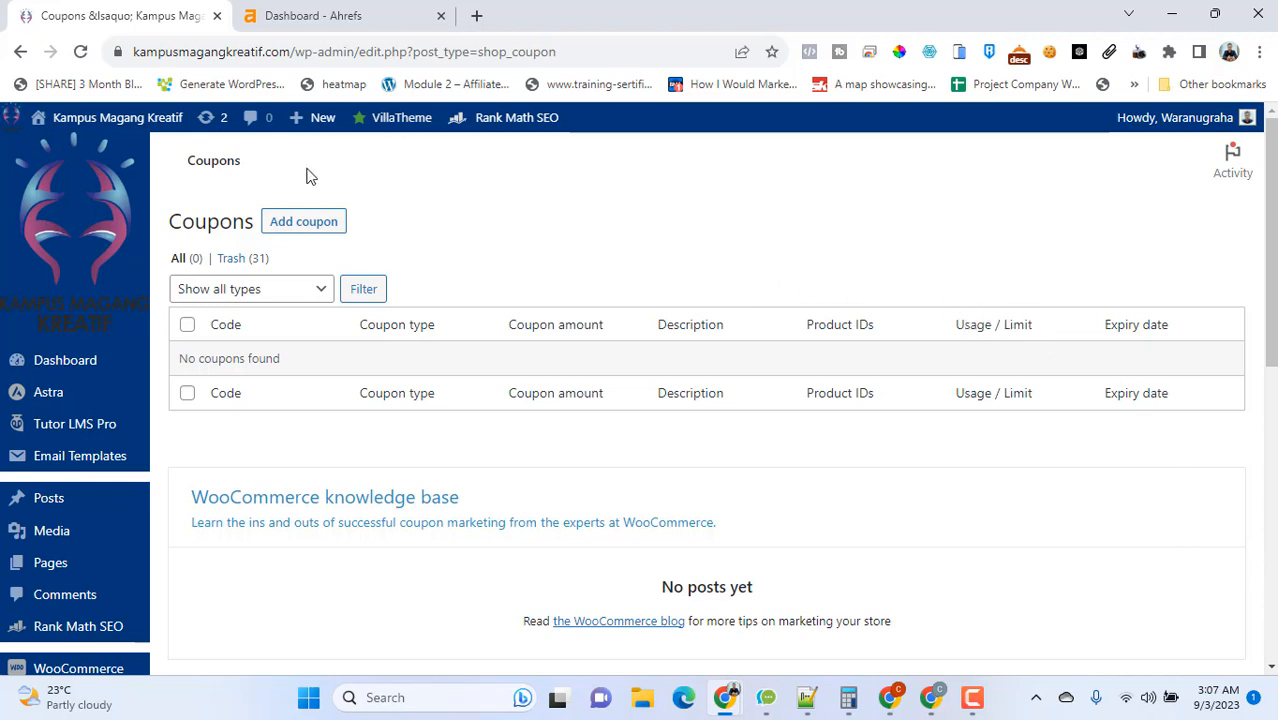
# Step: Start adding a new coupon and make its coupon code ready for entry
pyautogui.click(334, 226)
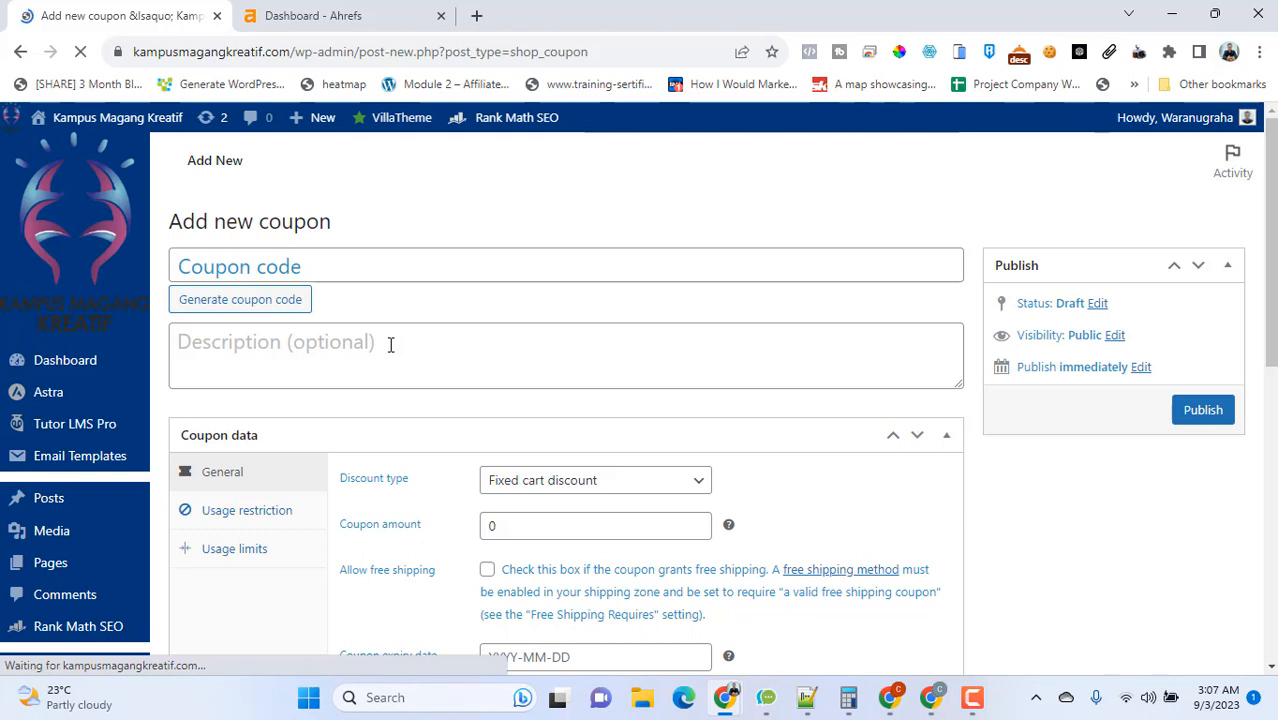
pyautogui.click(337, 262)
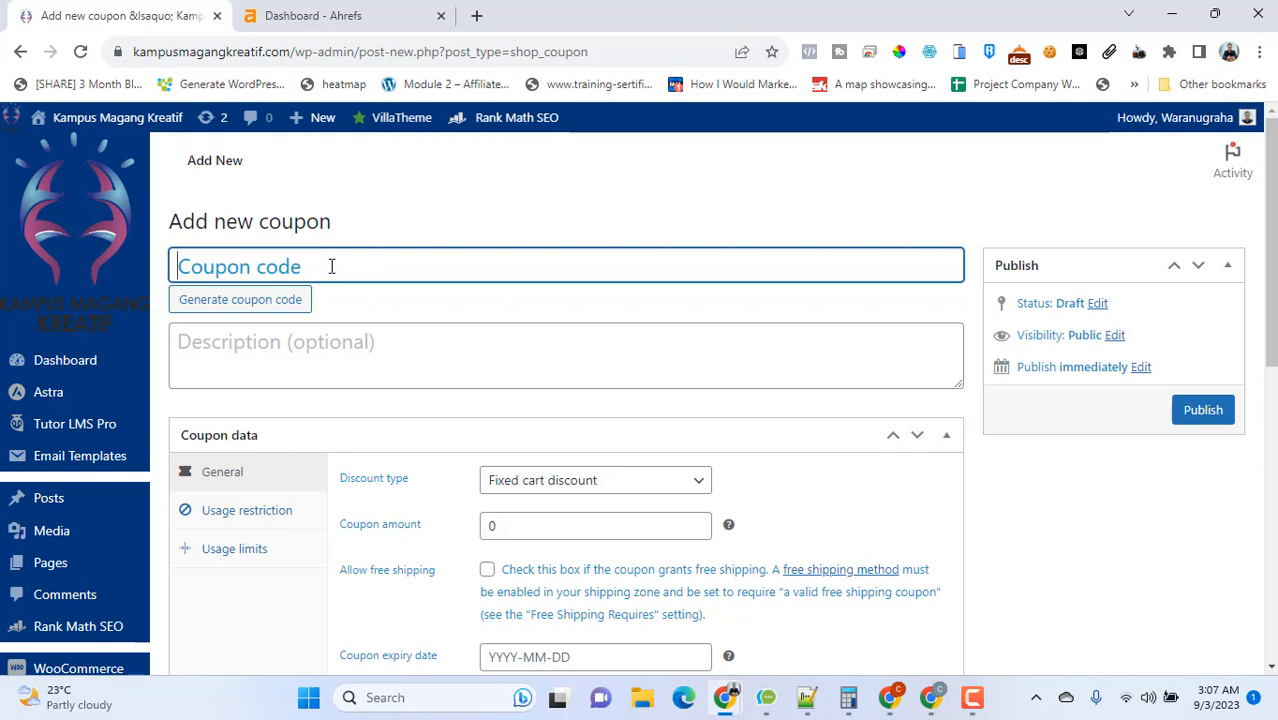
# Step: Try out the automatic coupon code generator by producing several random codes for the new coupon
pyautogui.click(266, 305)
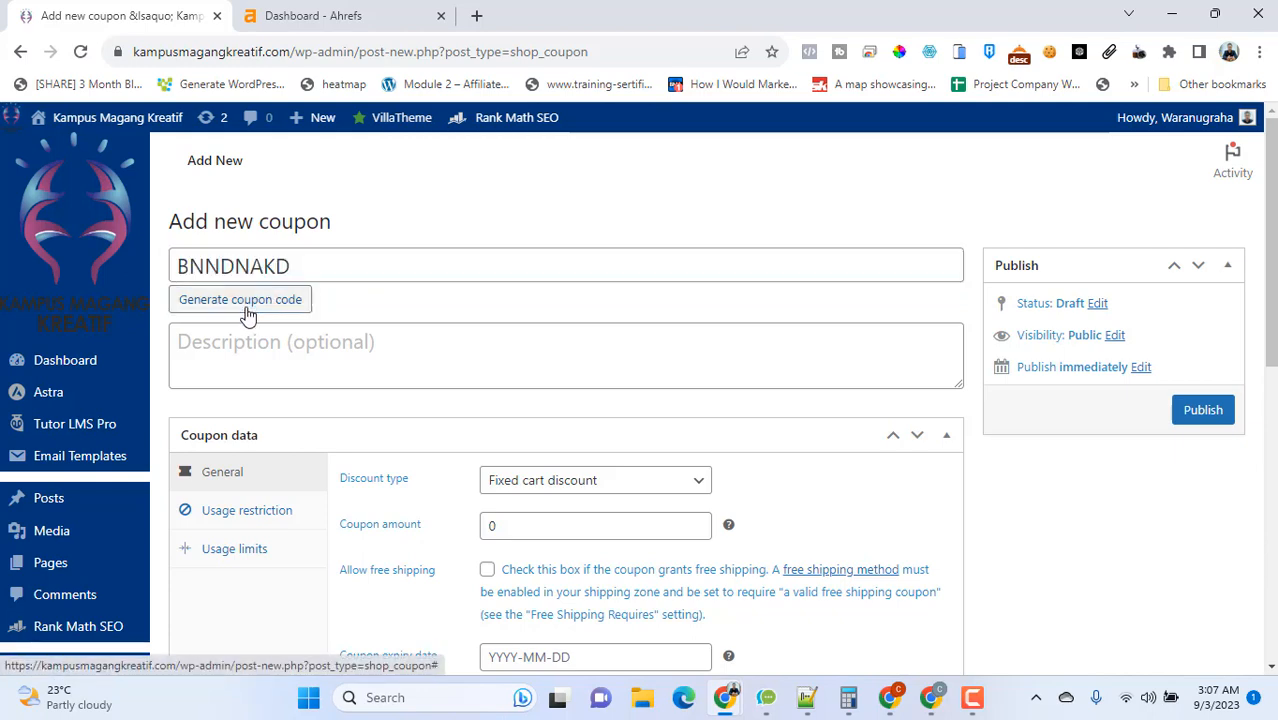
pyautogui.click(247, 306)
pyautogui.click(247, 306)
pyautogui.click(247, 306)
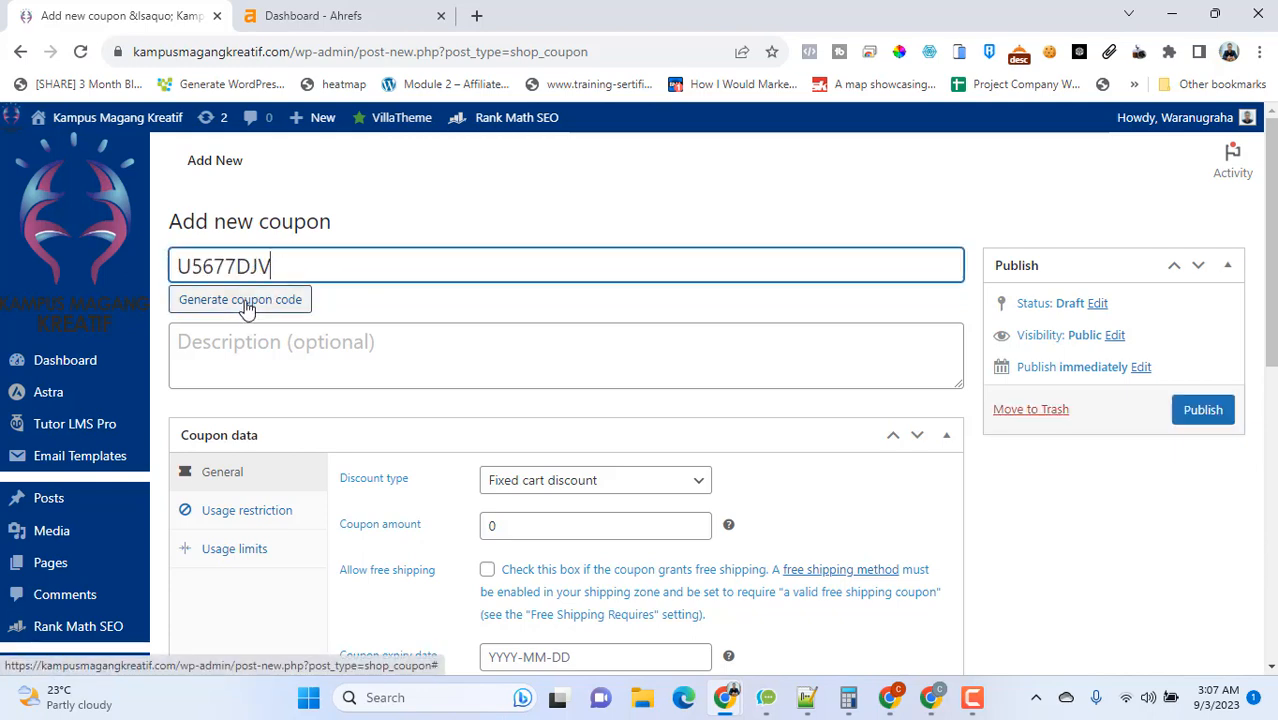
pyautogui.click(247, 306)
pyautogui.click(247, 306)
pyautogui.click(247, 306)
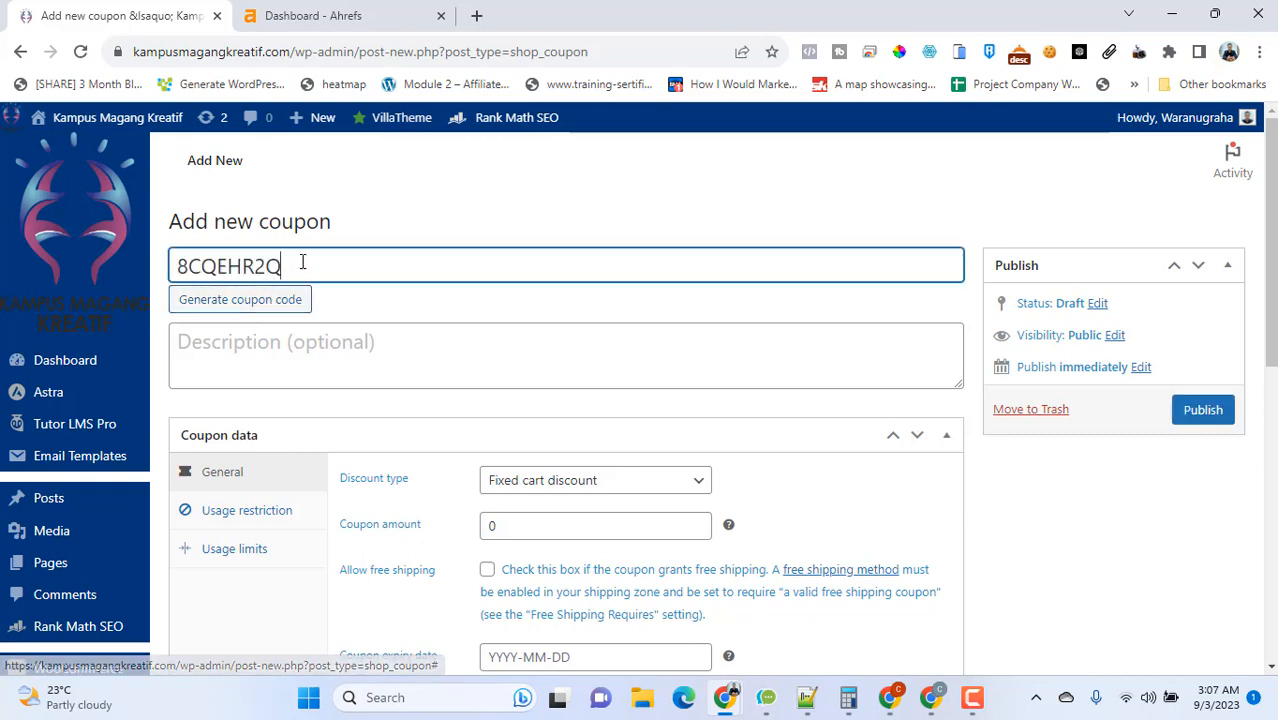
pyautogui.moveTo(275, 268); pyautogui.dragTo(176, 267)
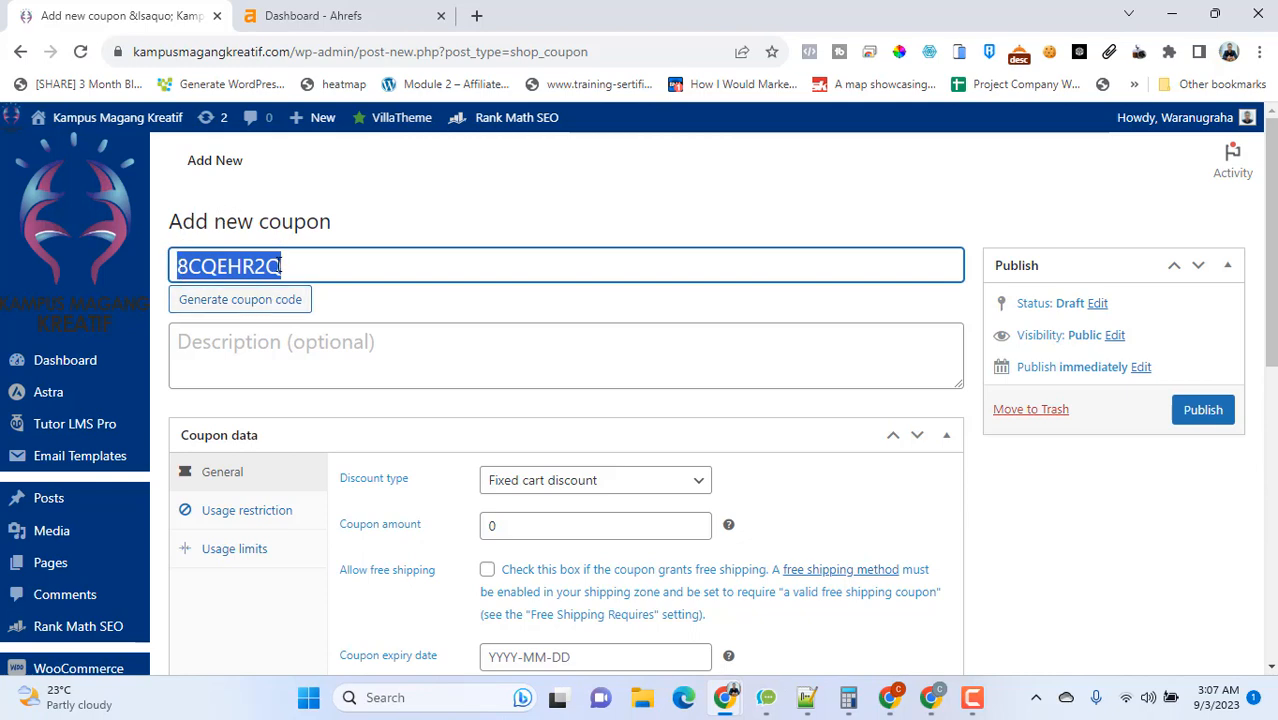
pyautogui.click(313, 264)
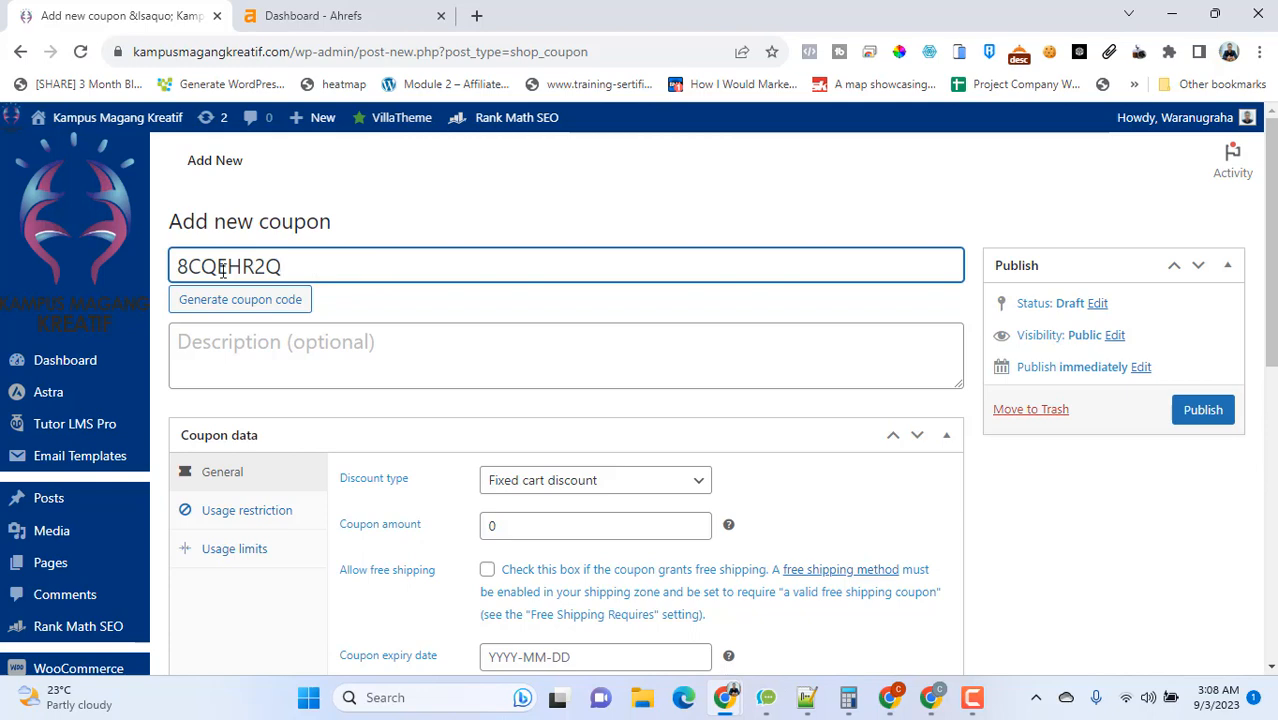
pyautogui.doubleClick(224, 265)
pyautogui.click(290, 263)
pyautogui.doubleClick(290, 263)
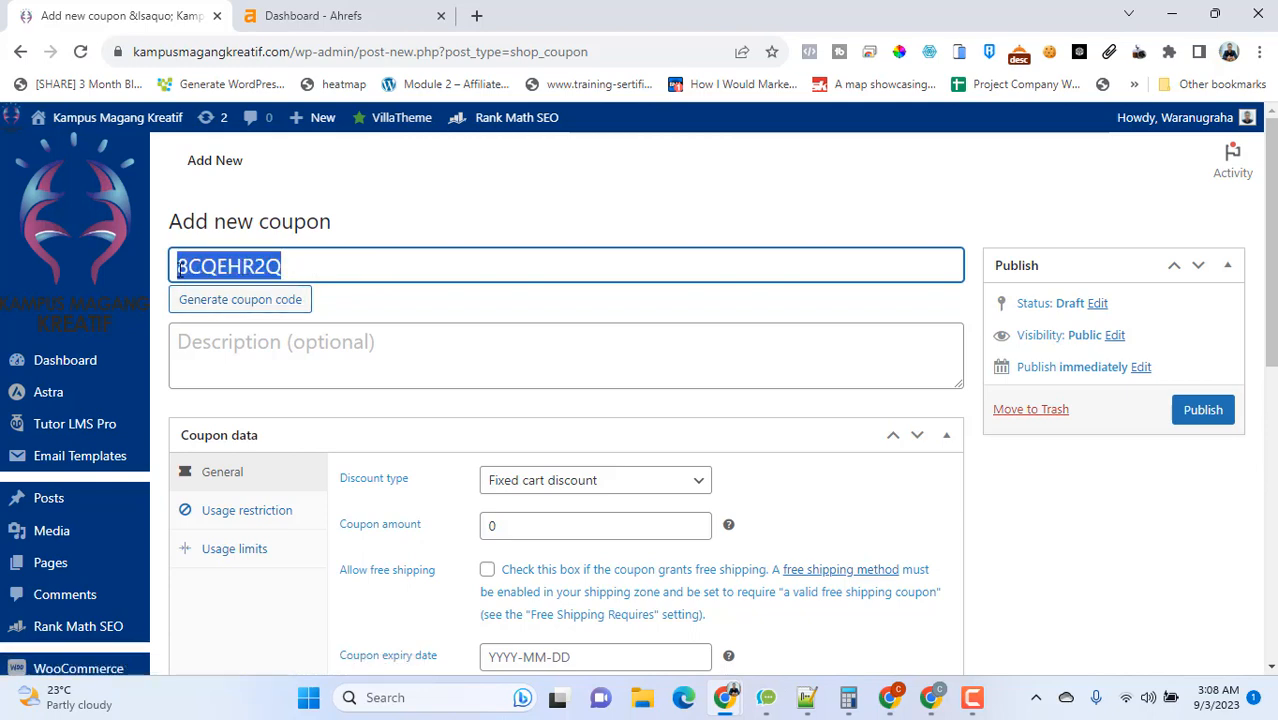
pyautogui.click(208, 302)
pyautogui.click(208, 302)
pyautogui.click(208, 304)
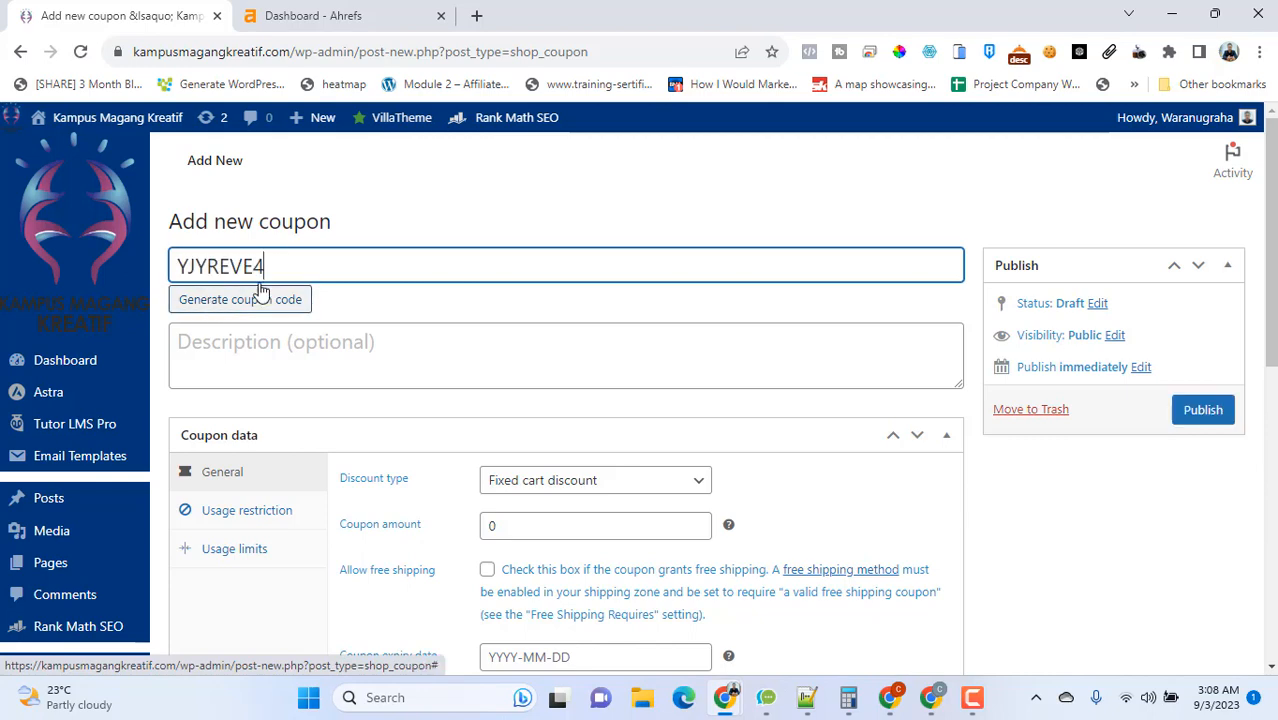
# Step: Replace the generated coupon code with the custom code MERDEKA10
pyautogui.moveTo(288, 263); pyautogui.dragTo(176, 266)
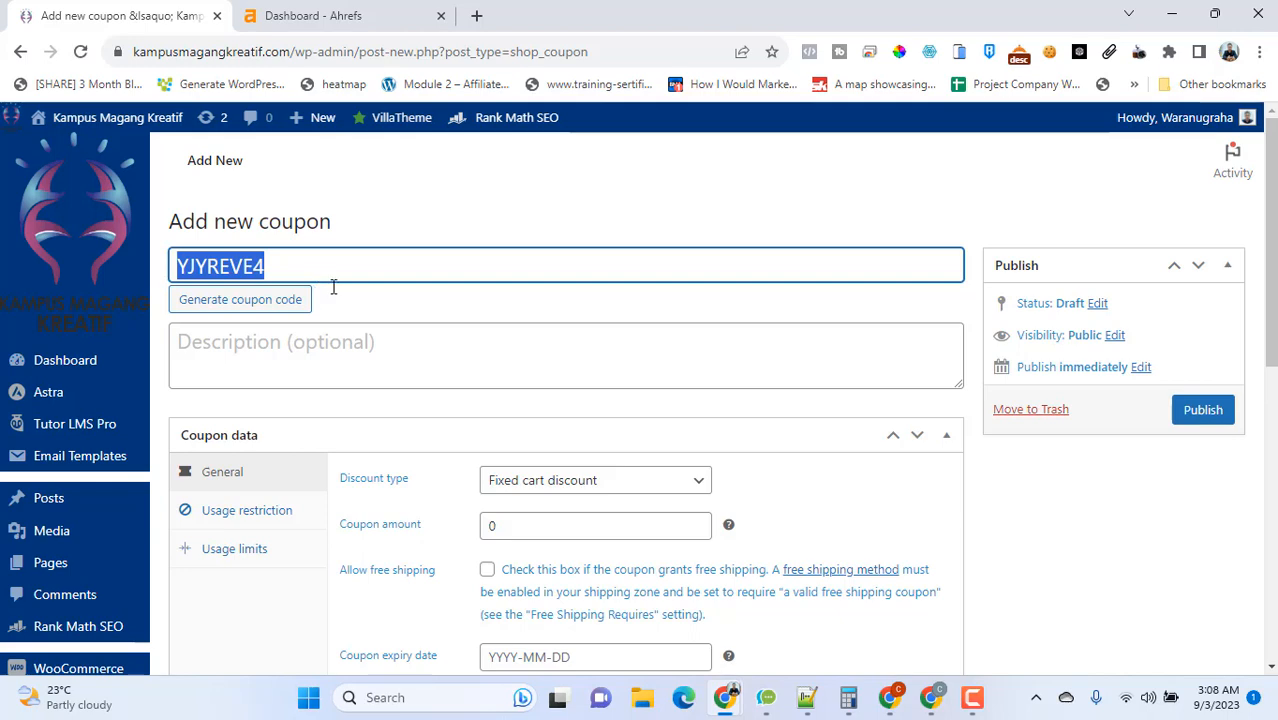
pyautogui.write('M')
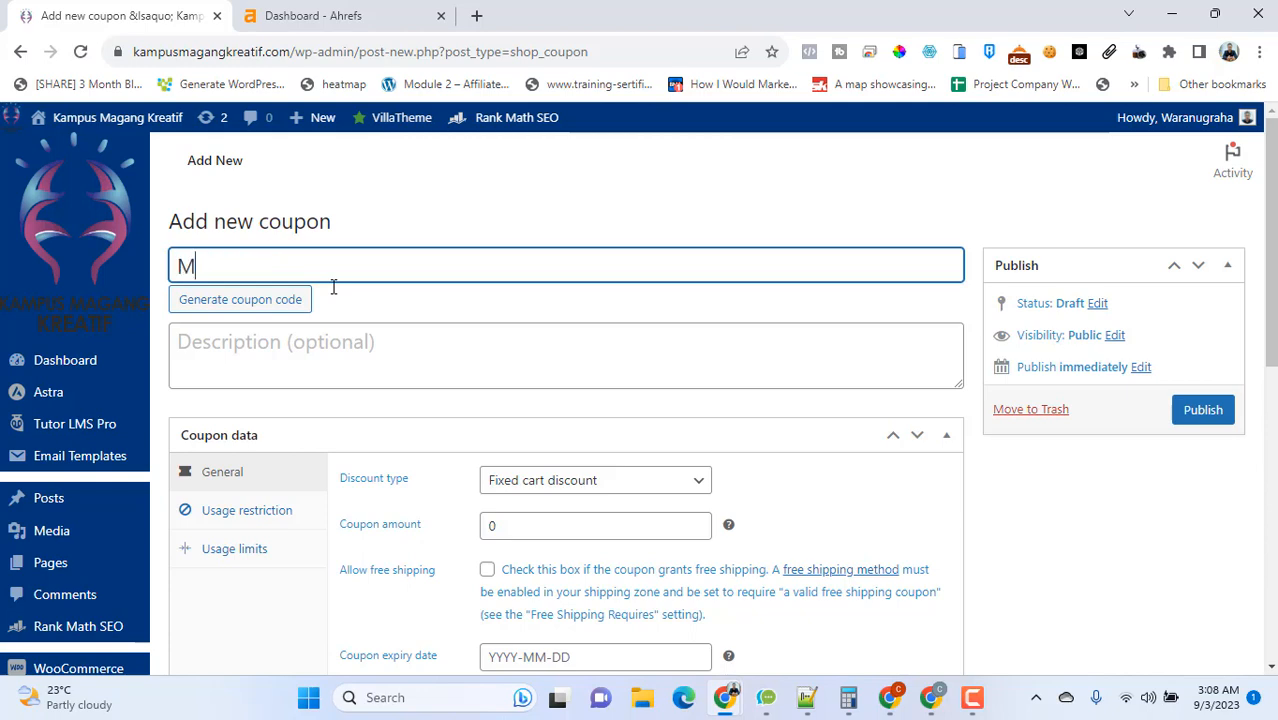
pyautogui.write('ERDEKA10')
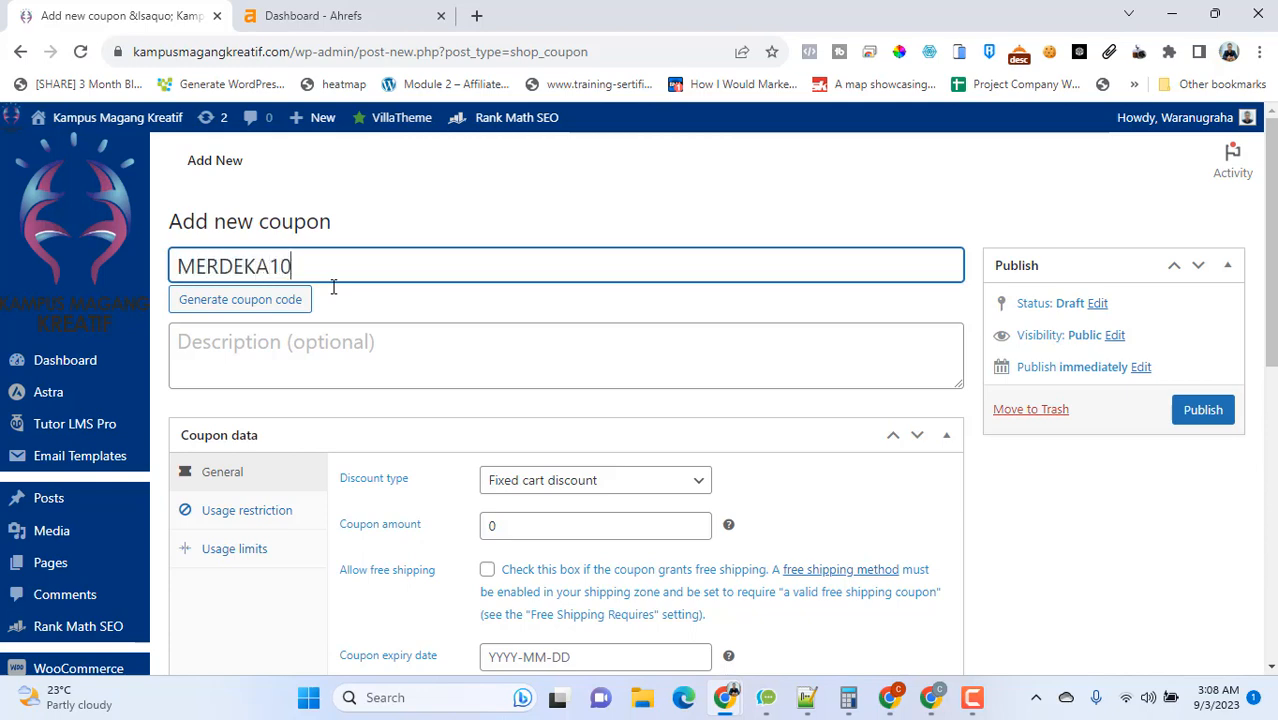
# Step: Enter "Kode kupon kemerdekaan" as the coupon's description
pyautogui.click(304, 333)
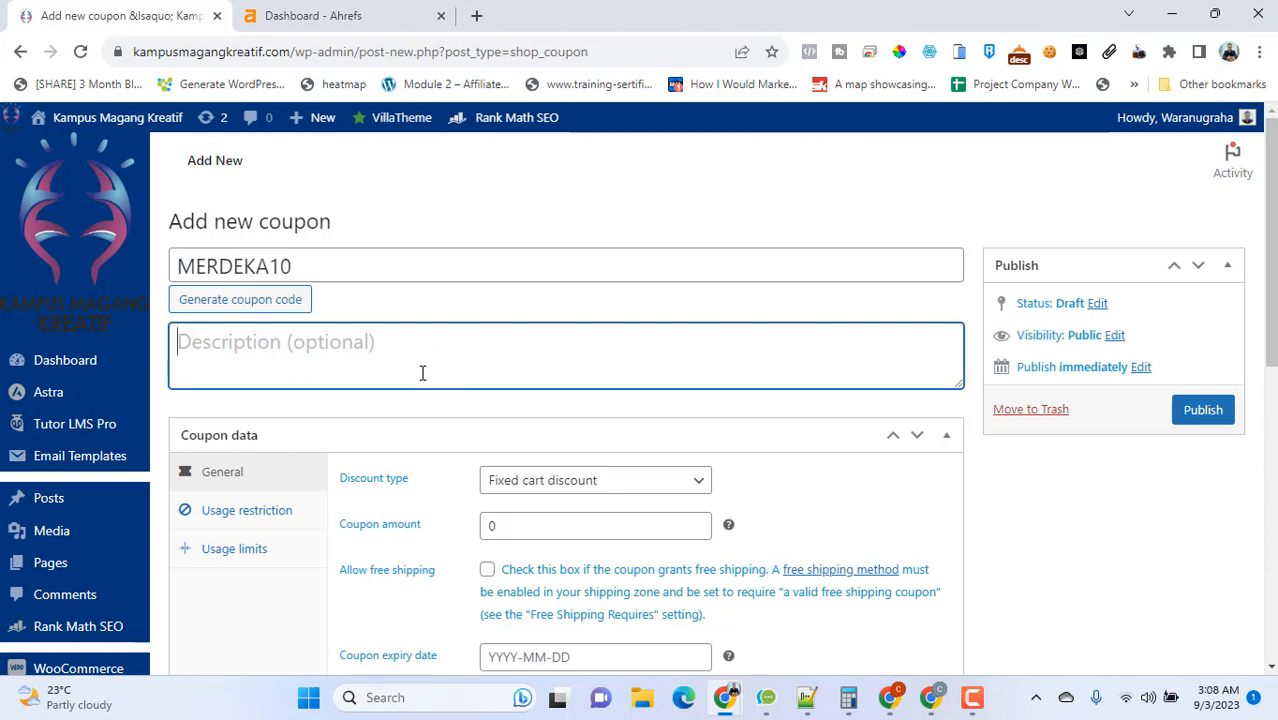
pyautogui.write('Kode ')
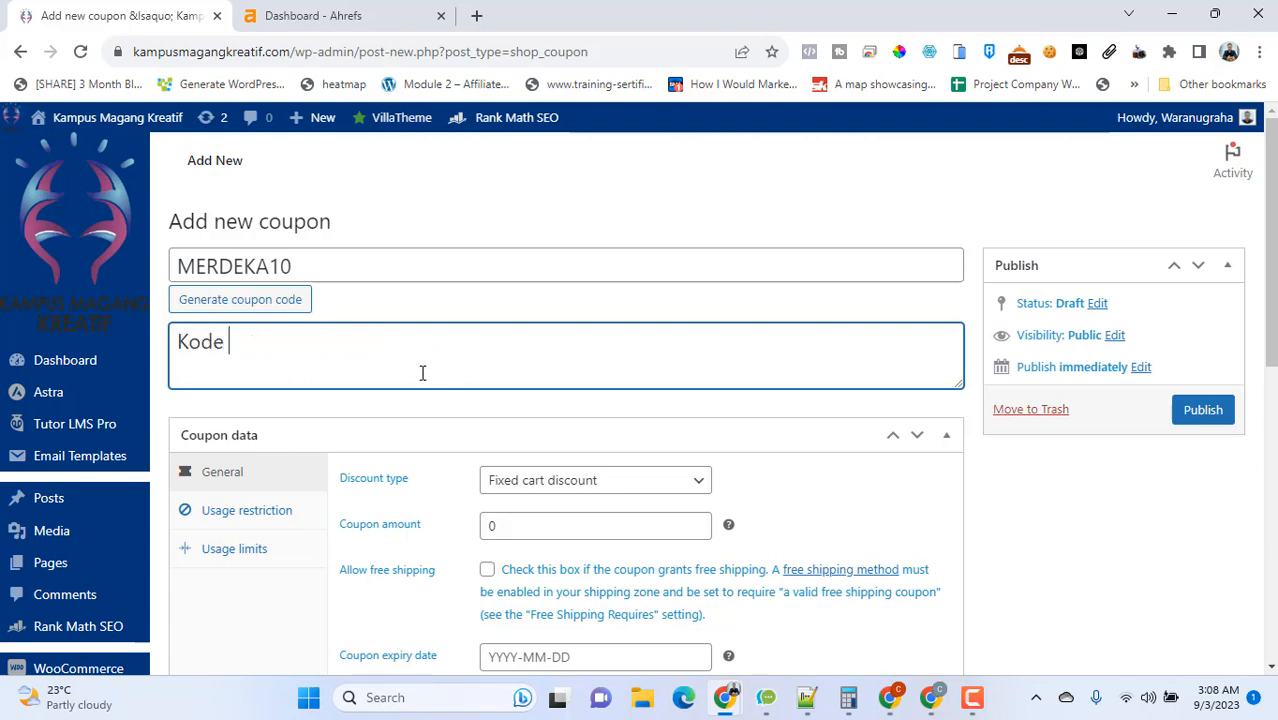
pyautogui.write('kupon kemerd')
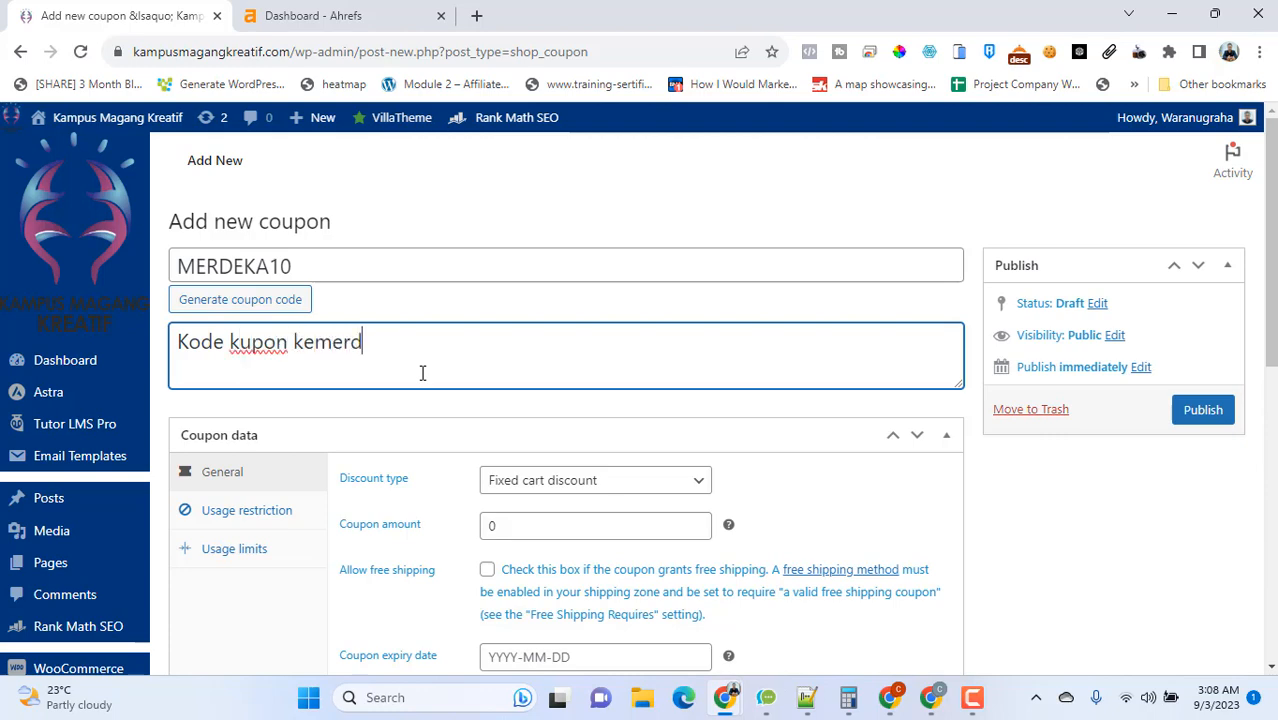
pyautogui.write('ekaan')
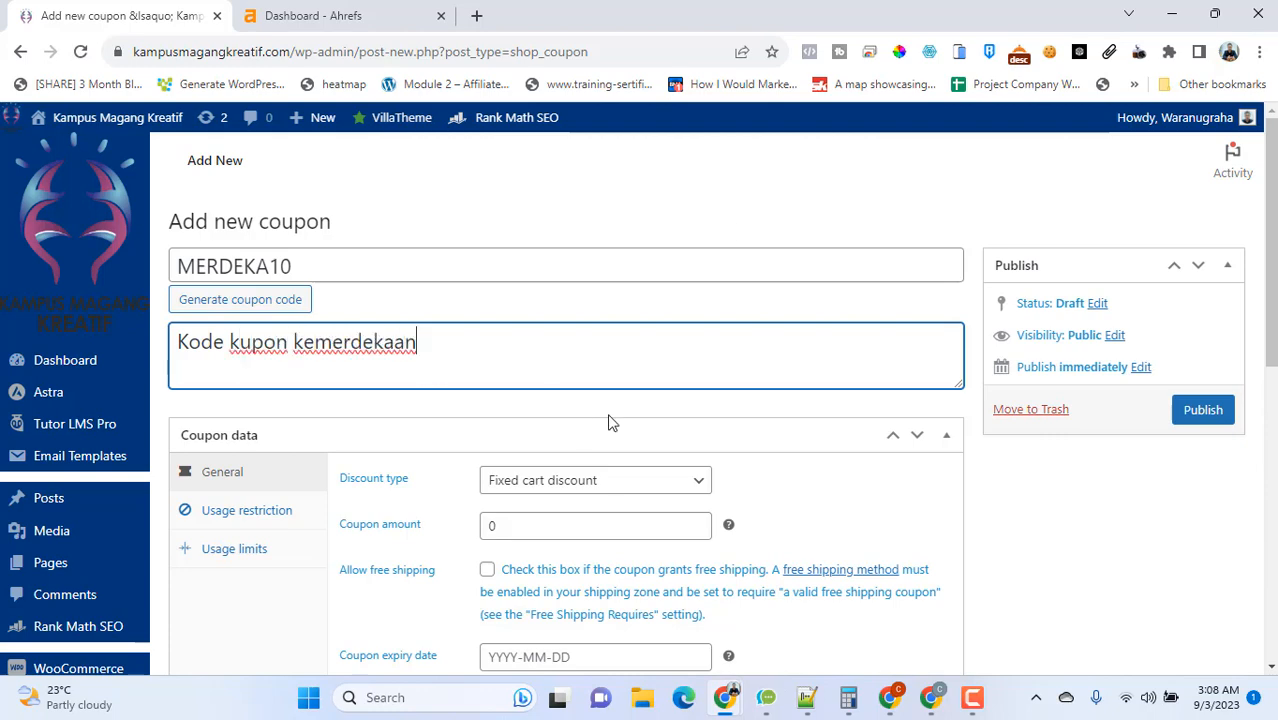
# Step: Examine the discount types available in the coupon's general settings
pyautogui.scroll(-1, 745, 198)
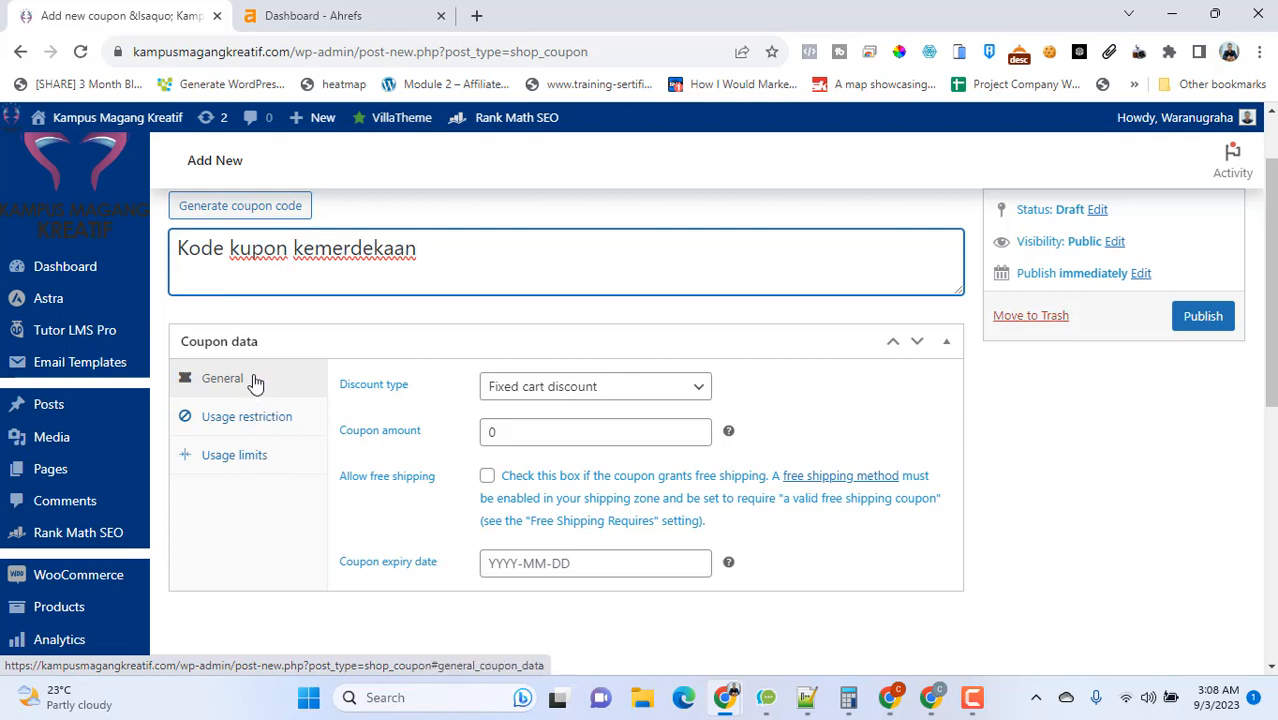
pyautogui.click(588, 390)
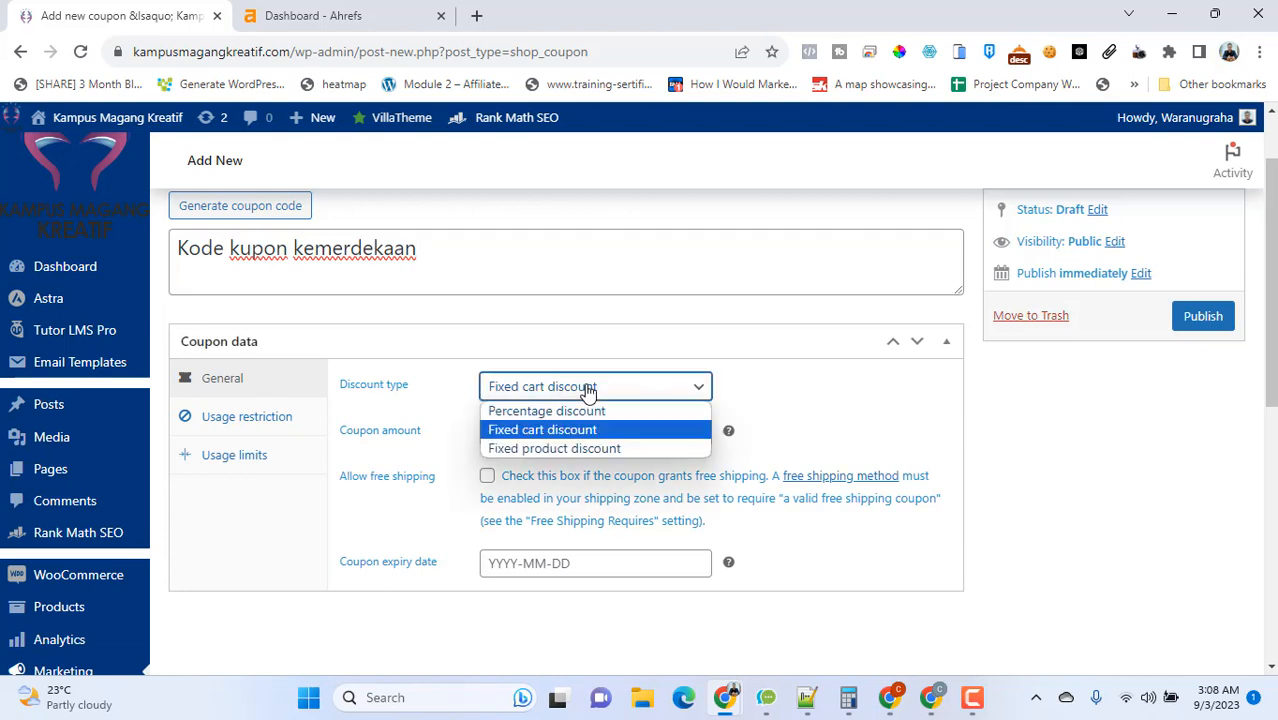
pyautogui.click(588, 390)
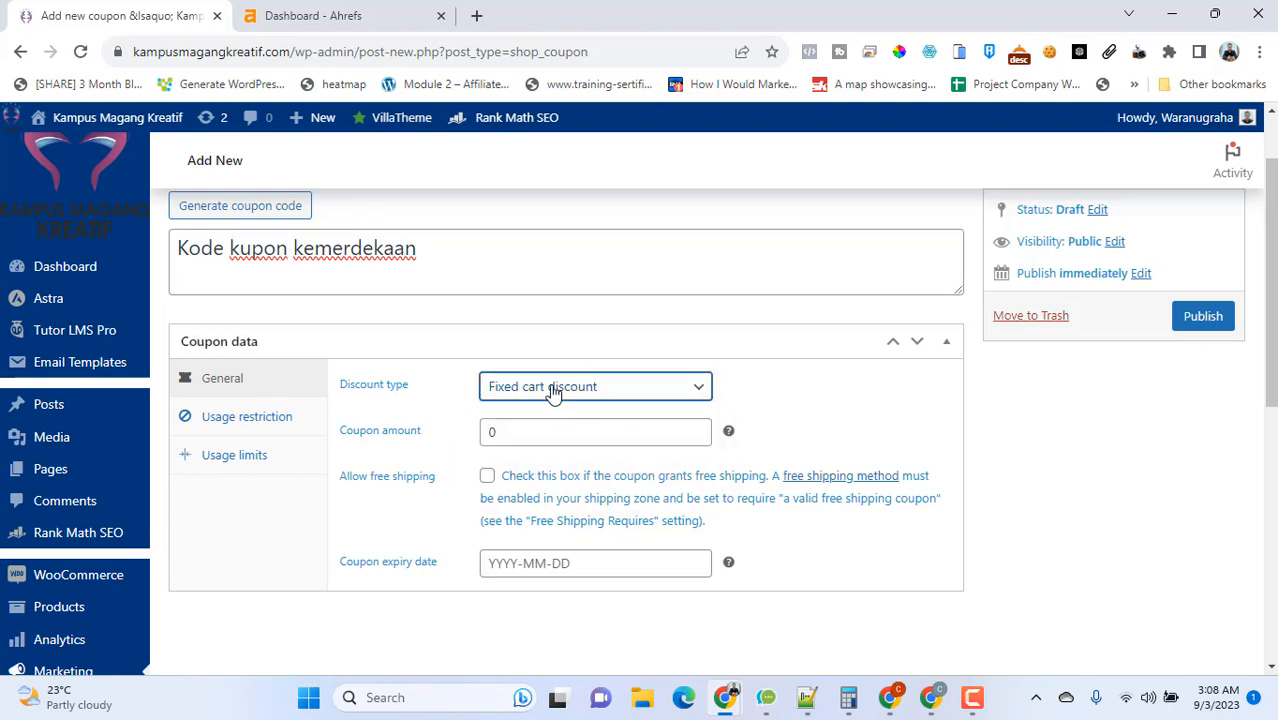
pyautogui.click(590, 394)
pyautogui.click(590, 394)
pyautogui.click(686, 386)
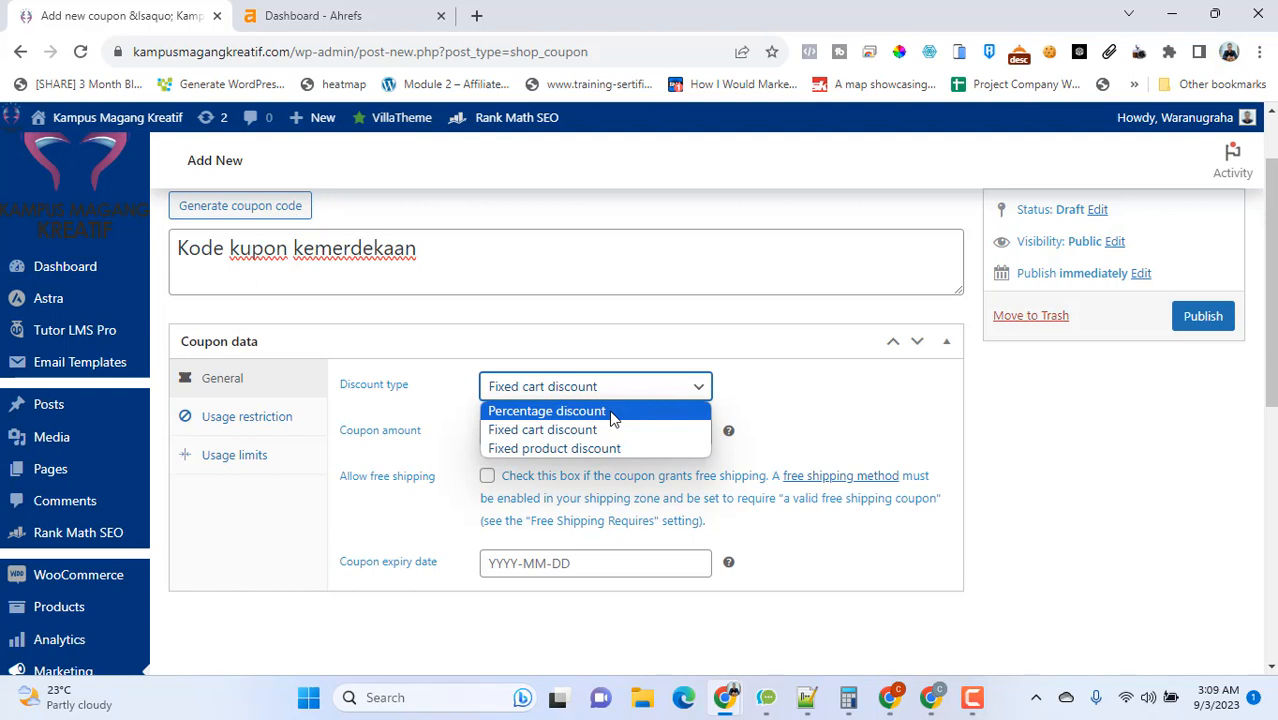
pyautogui.click(813, 425)
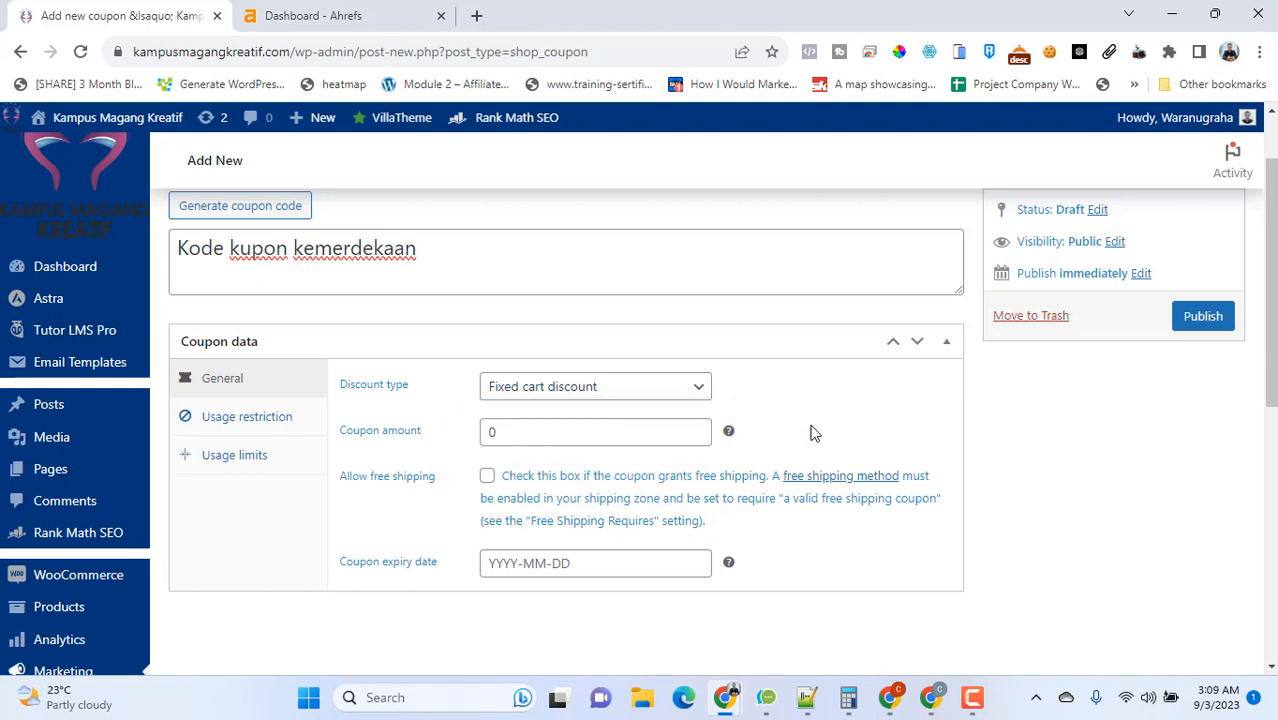
pyautogui.click(592, 397)
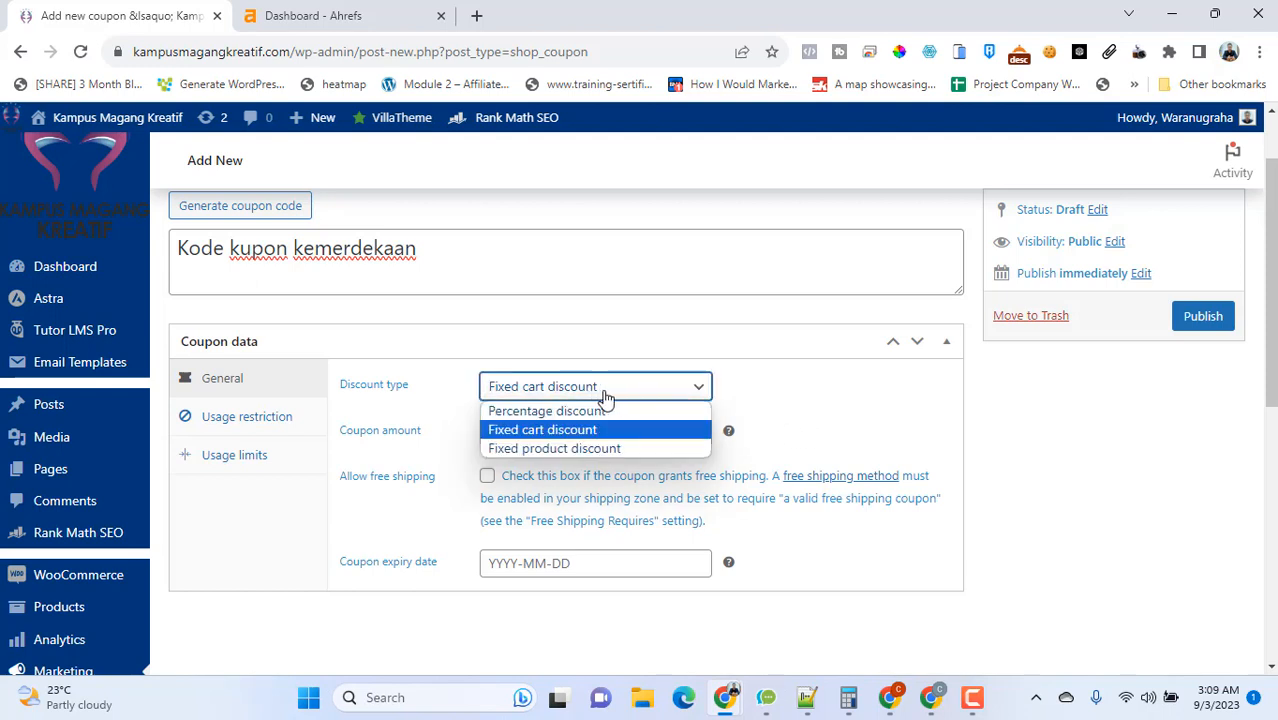
pyautogui.click(604, 397)
pyautogui.click(604, 397)
pyautogui.click(604, 397)
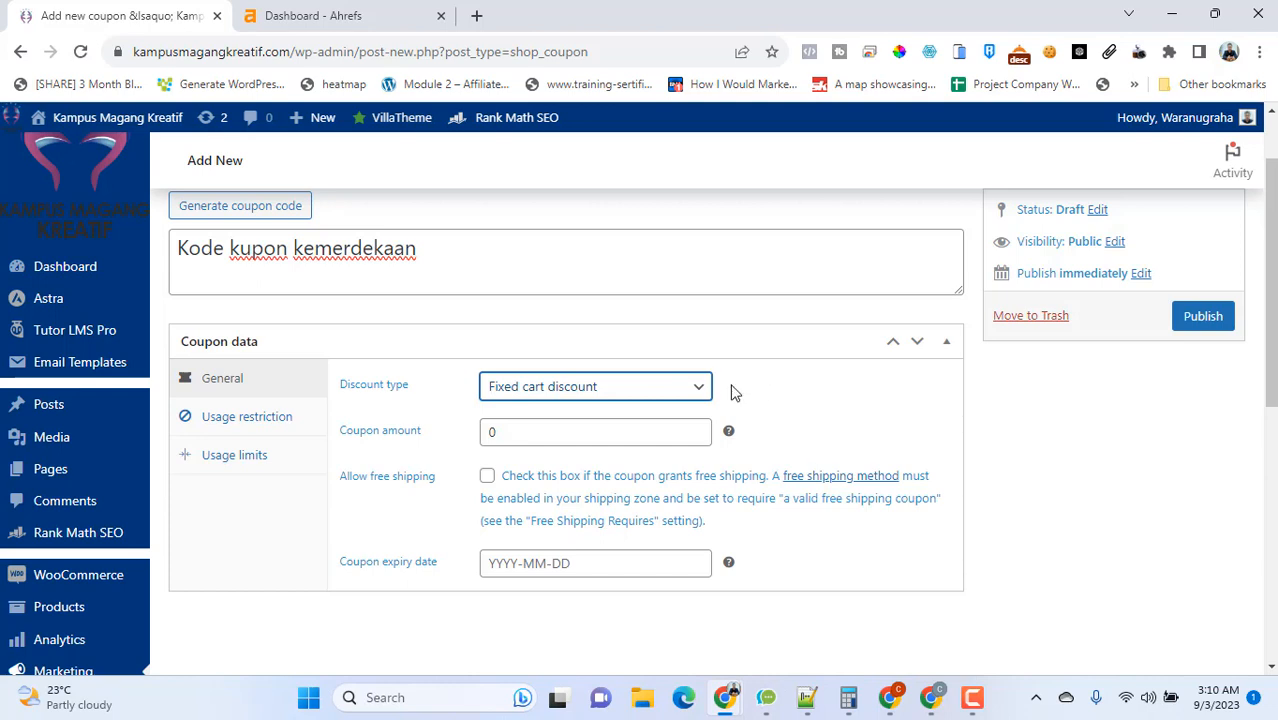
# Step: Try out the Fixed product discount type, and settle on Percentage discount as the coupon's discount type
pyautogui.click(589, 400)
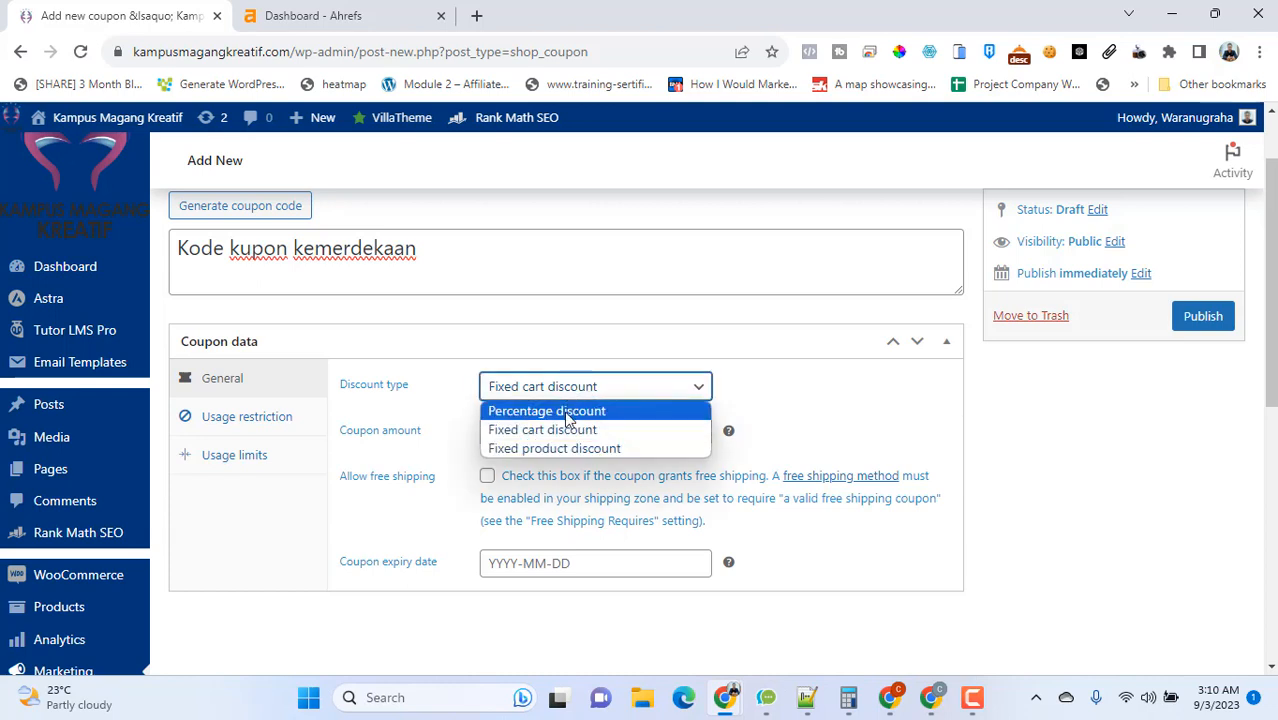
pyautogui.click(567, 413)
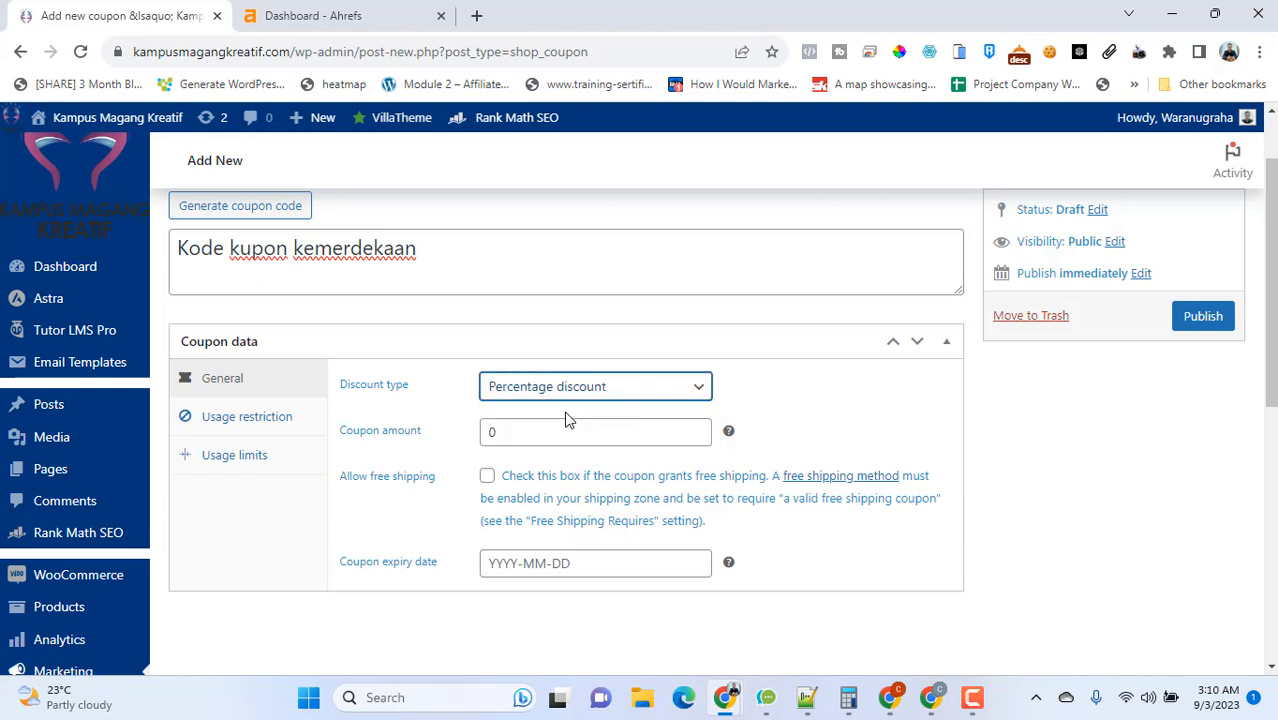
pyautogui.click(622, 390)
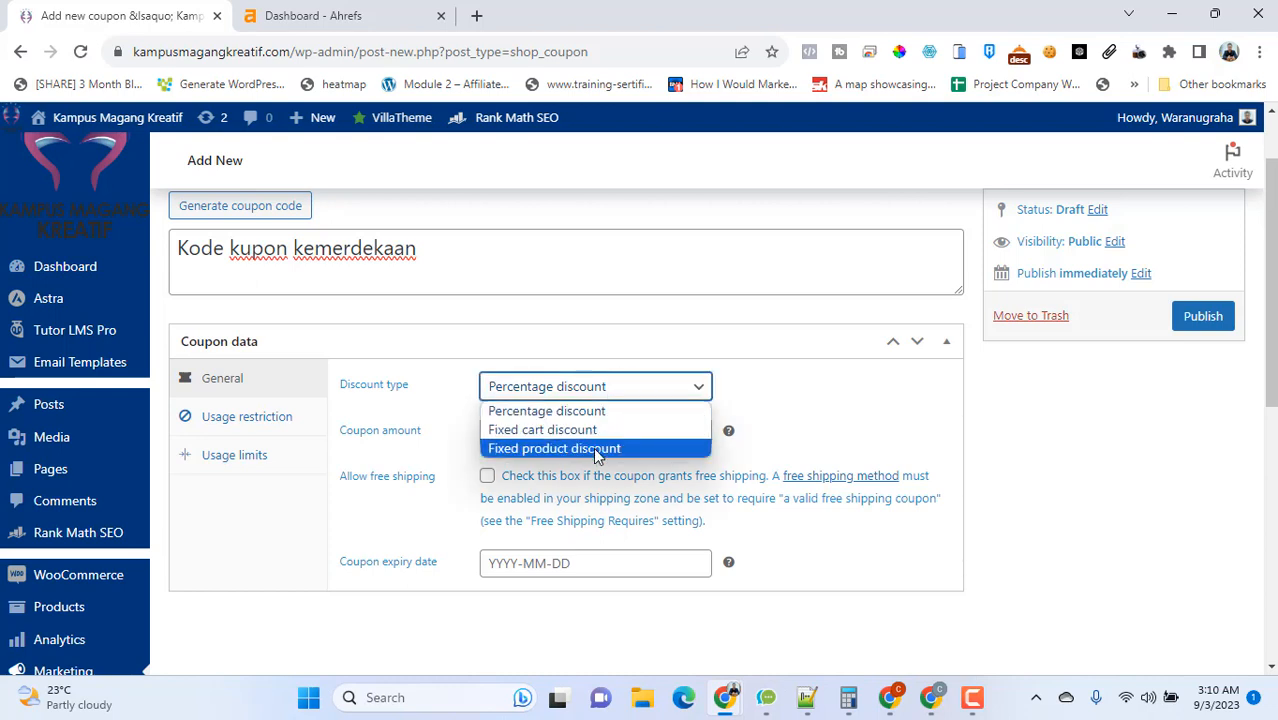
pyautogui.click(598, 450)
pyautogui.click(630, 392)
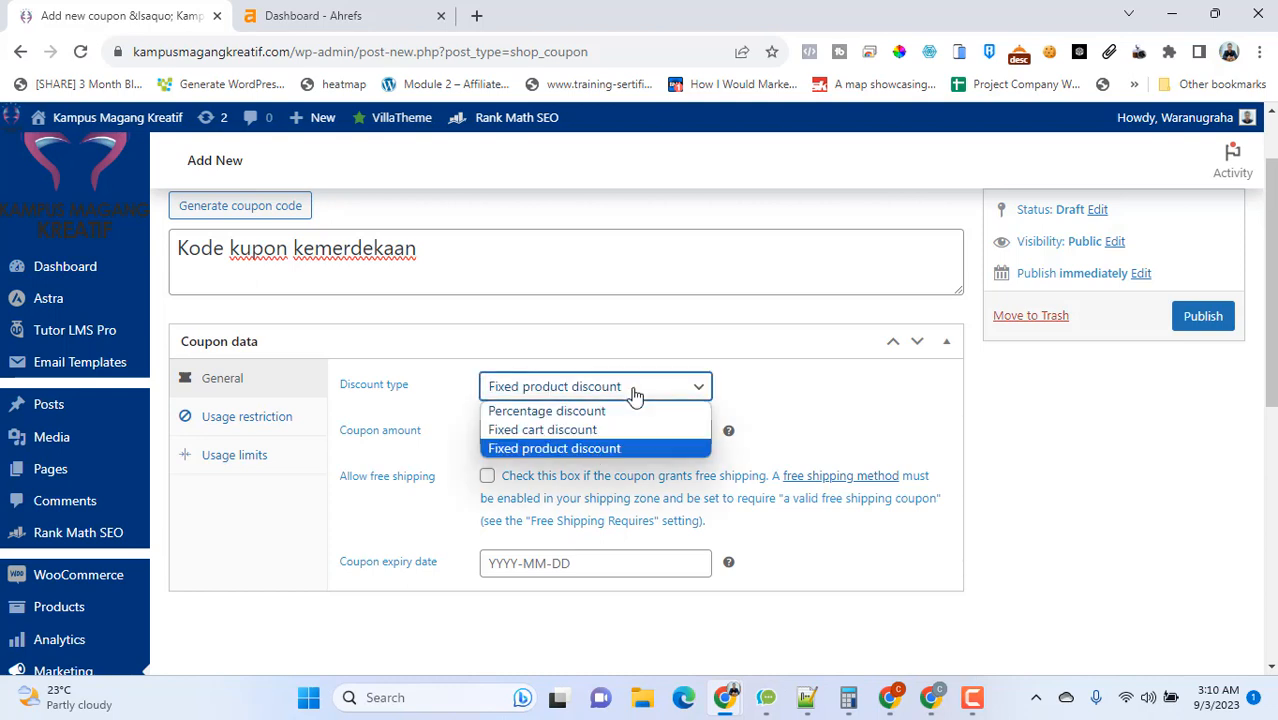
pyautogui.click(620, 452)
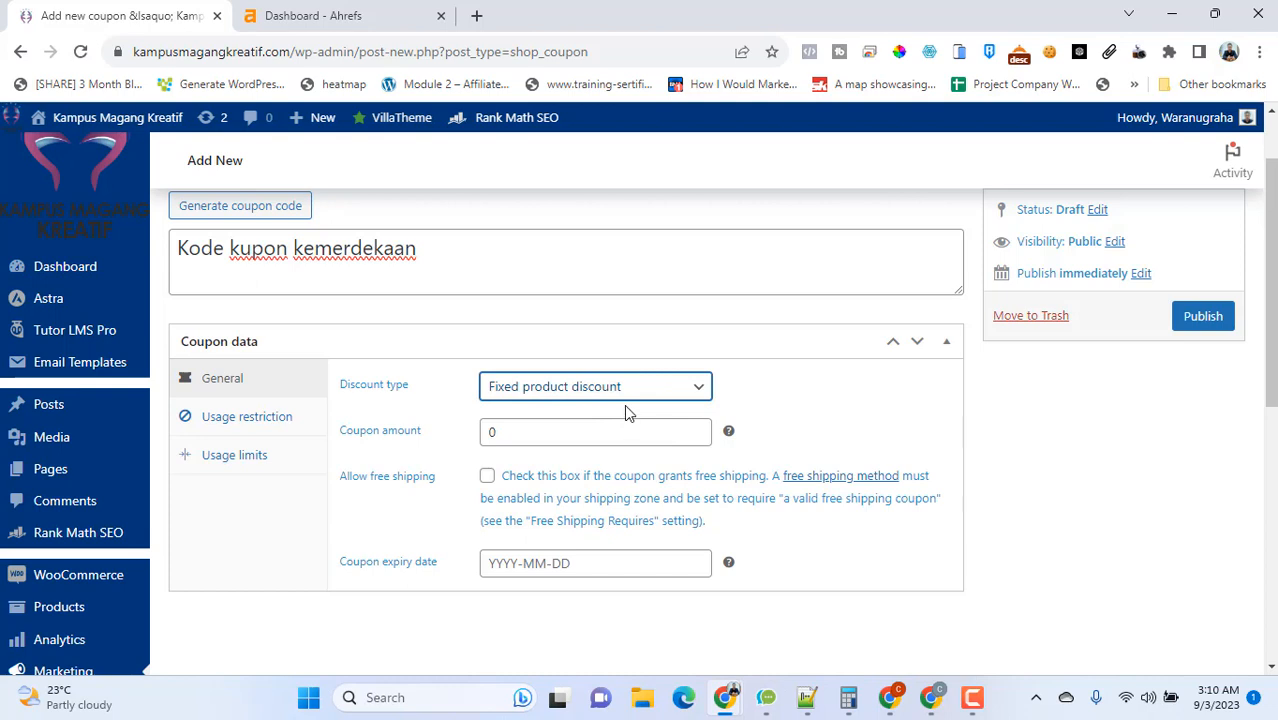
pyautogui.click(625, 406)
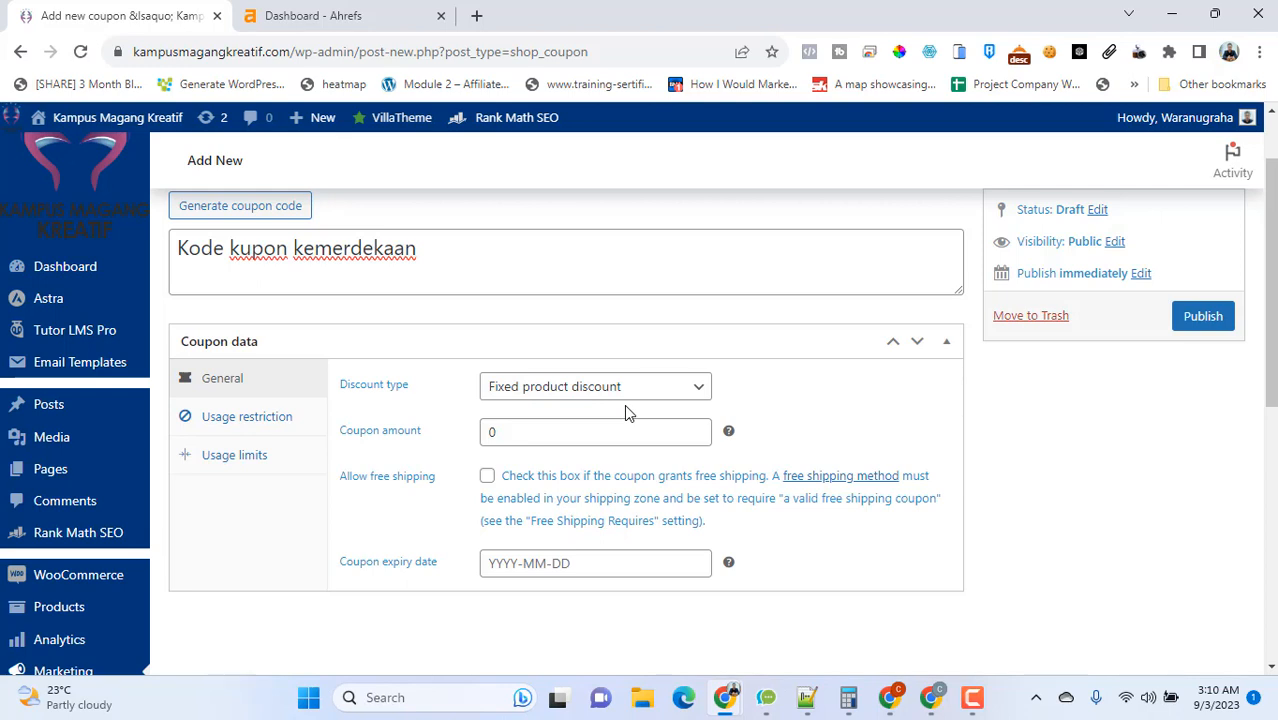
pyautogui.click(626, 398)
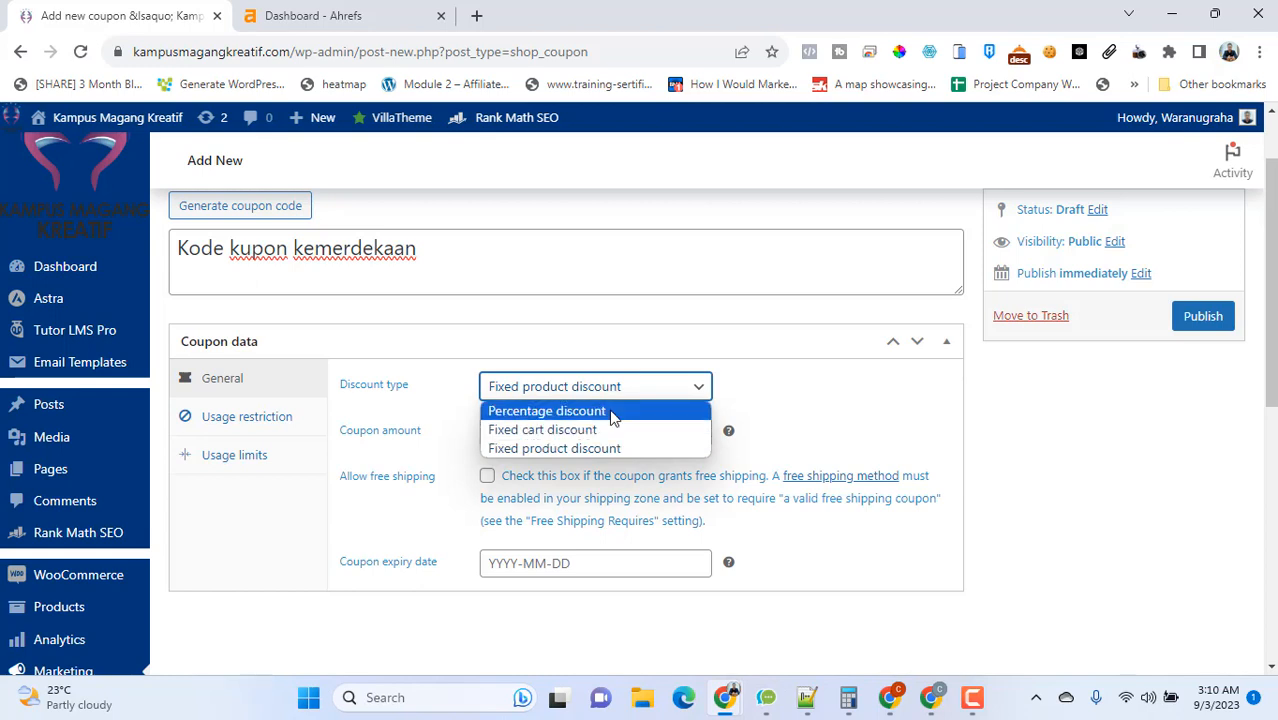
pyautogui.click(612, 414)
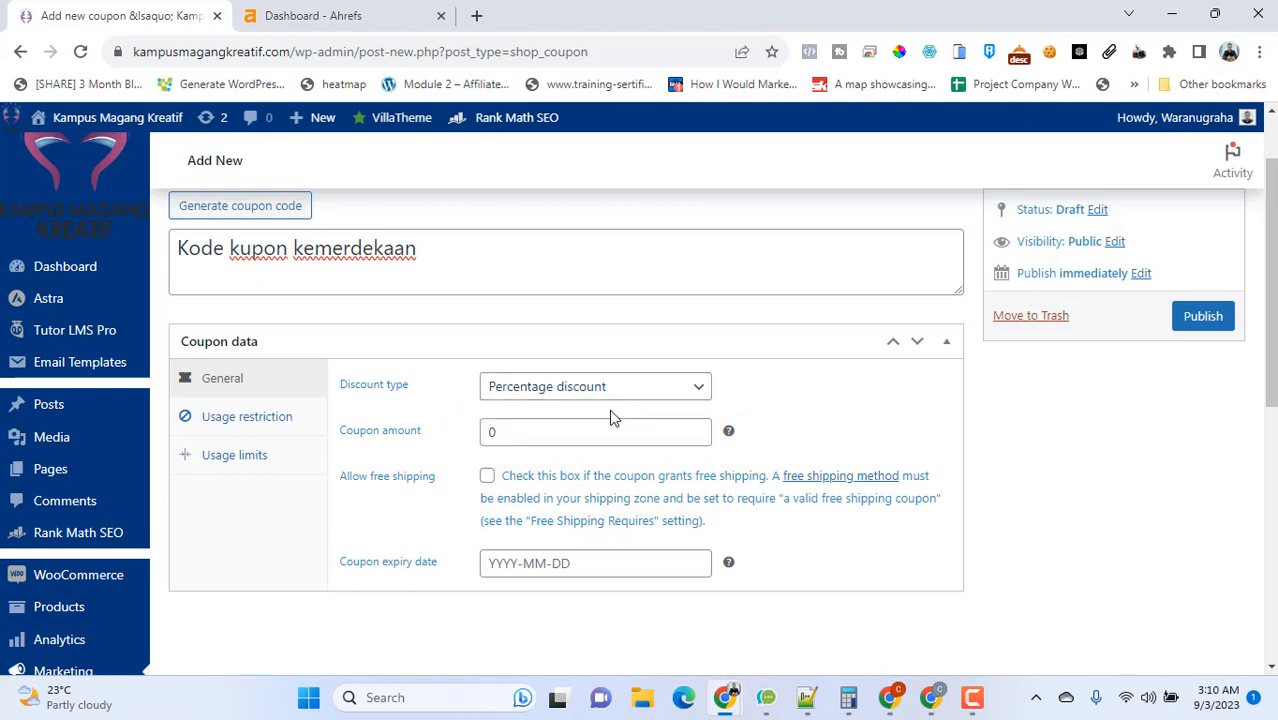
# Step: Try coupon amounts of 50 and 70, and put the amount back to 50
pyautogui.click(539, 431)
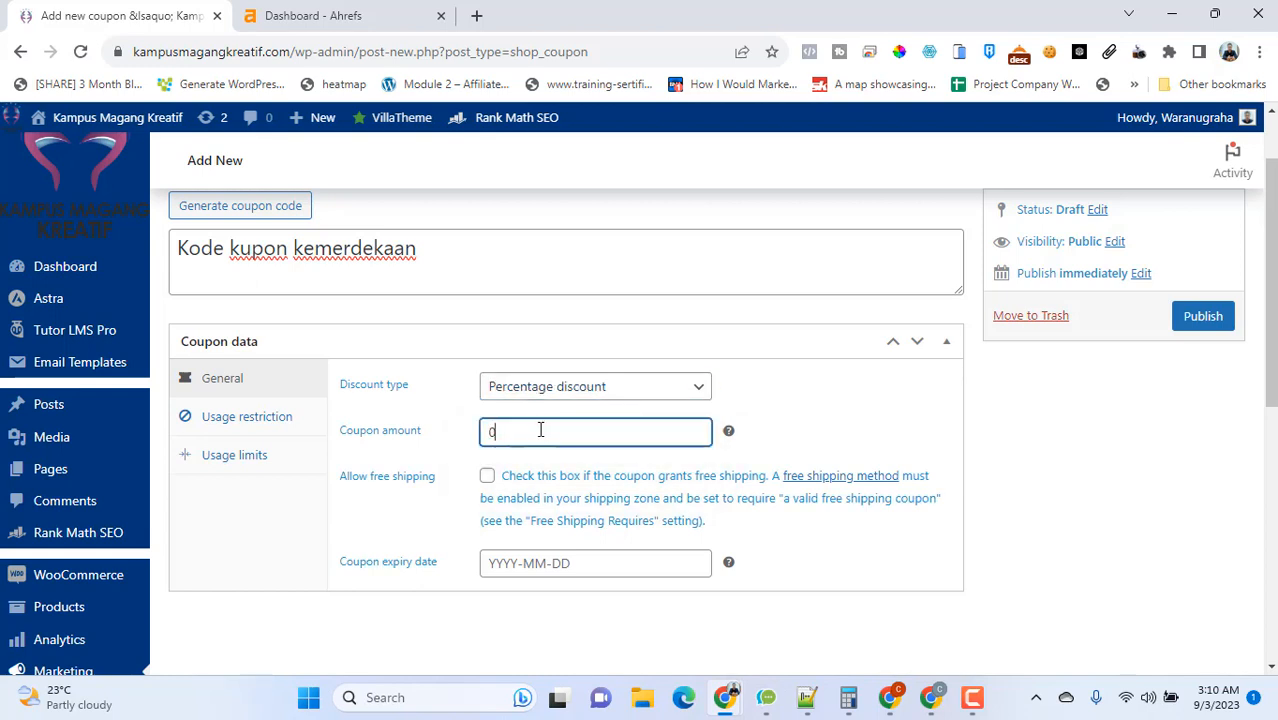
pyautogui.doubleClick(484, 432)
pyautogui.write('50')
pyautogui.moveTo(500, 435); pyautogui.dragTo(442, 431)
pyautogui.write('70')
pyautogui.press('BackSpace')
pyautogui.press('BackSpace')
pyautogui.write('50')
pyautogui.scroll(2, 557, 468)
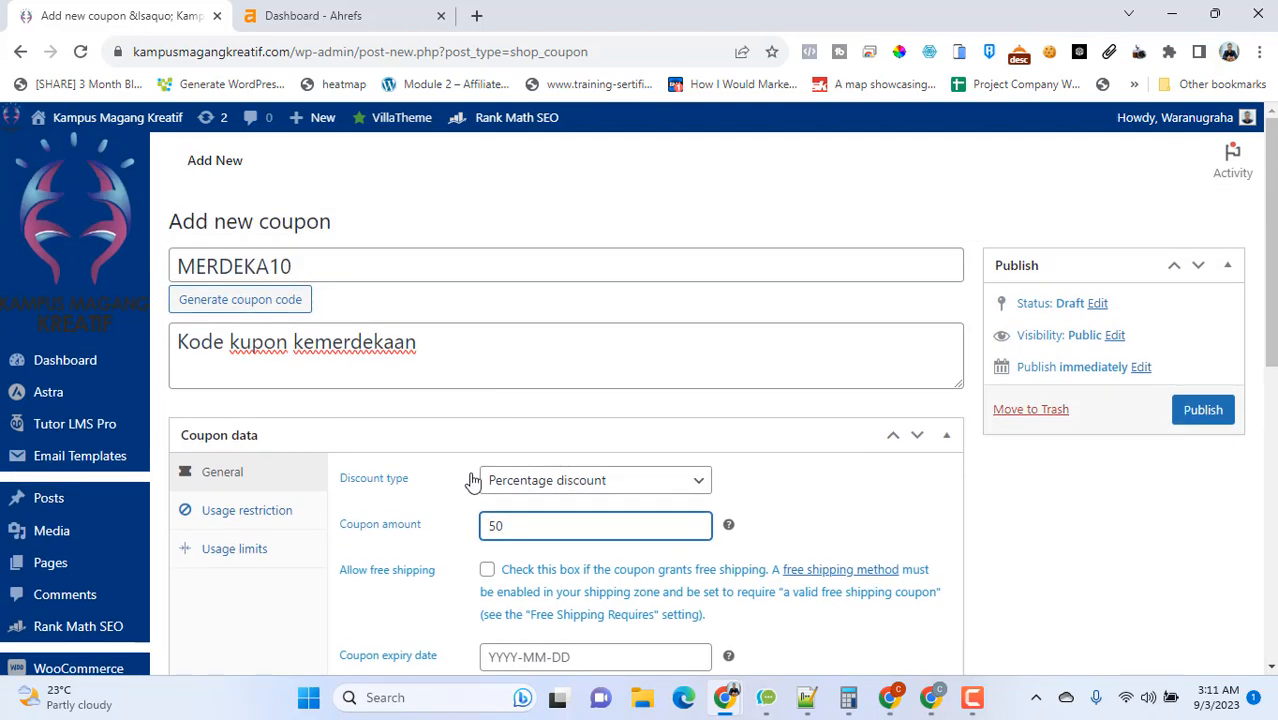
# Step: Set the coupon amount to 10 to match the coupon code
pyautogui.moveTo(489, 525); pyautogui.dragTo(495, 527)
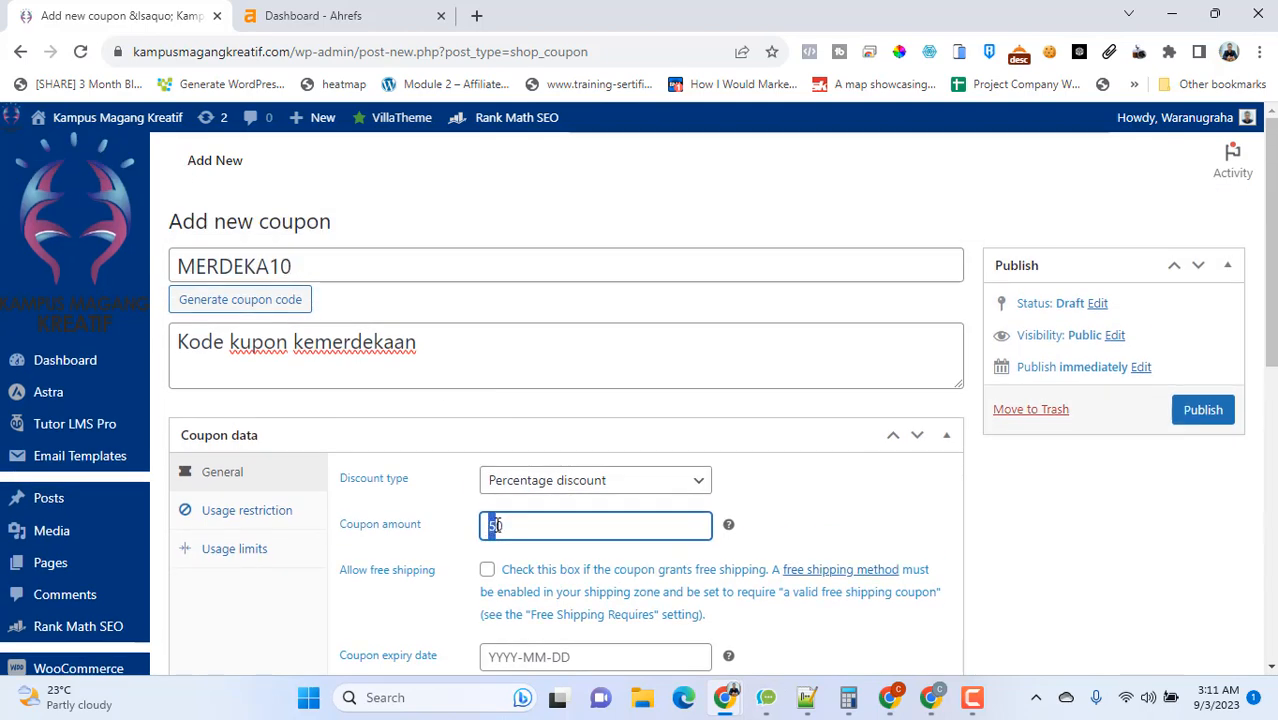
pyautogui.write('1')
pyautogui.click(832, 512)
pyautogui.scroll(-4, 816, 502)
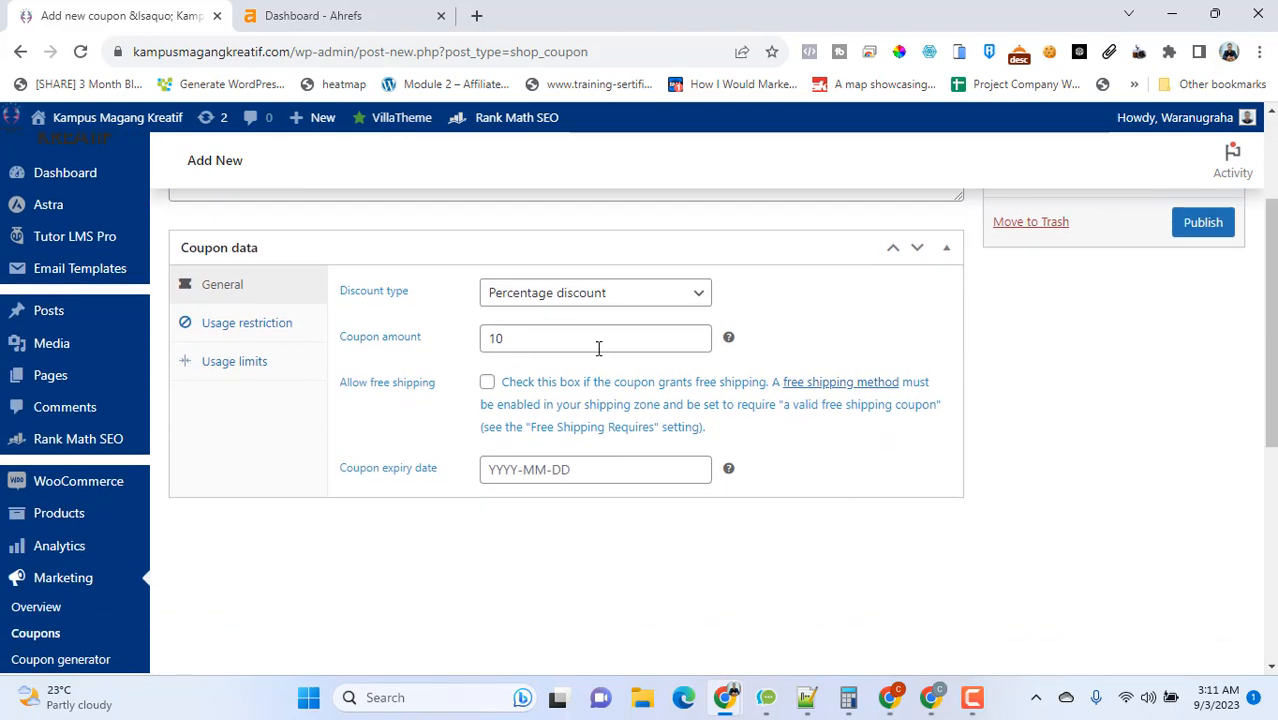
# Step: Toggle the coupon's free shipping option on and off several times, leaving it disabled
pyautogui.scroll(2, 520, 420)
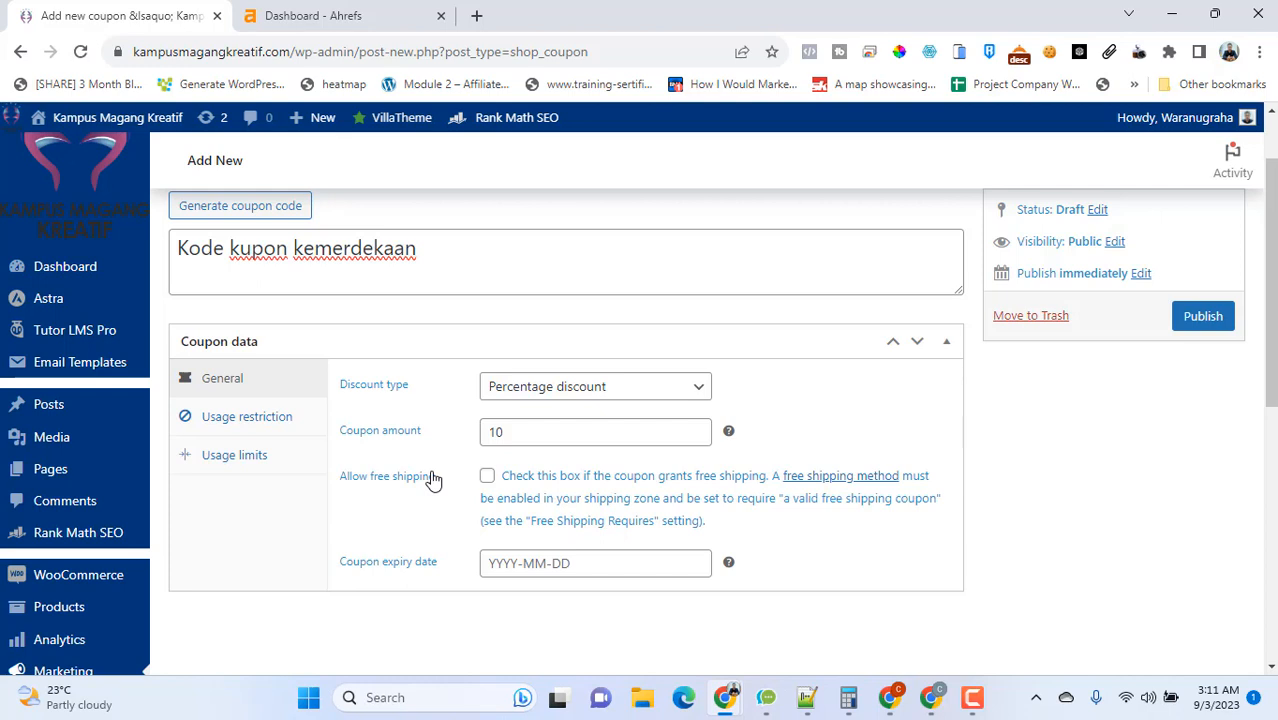
pyautogui.click(485, 480)
pyautogui.click(485, 480)
pyautogui.click(485, 480)
pyautogui.click(485, 480)
pyautogui.click(485, 480)
pyautogui.click(485, 480)
# Step: Set the coupon's expiry date to 2023-09-30
pyautogui.click(577, 566)
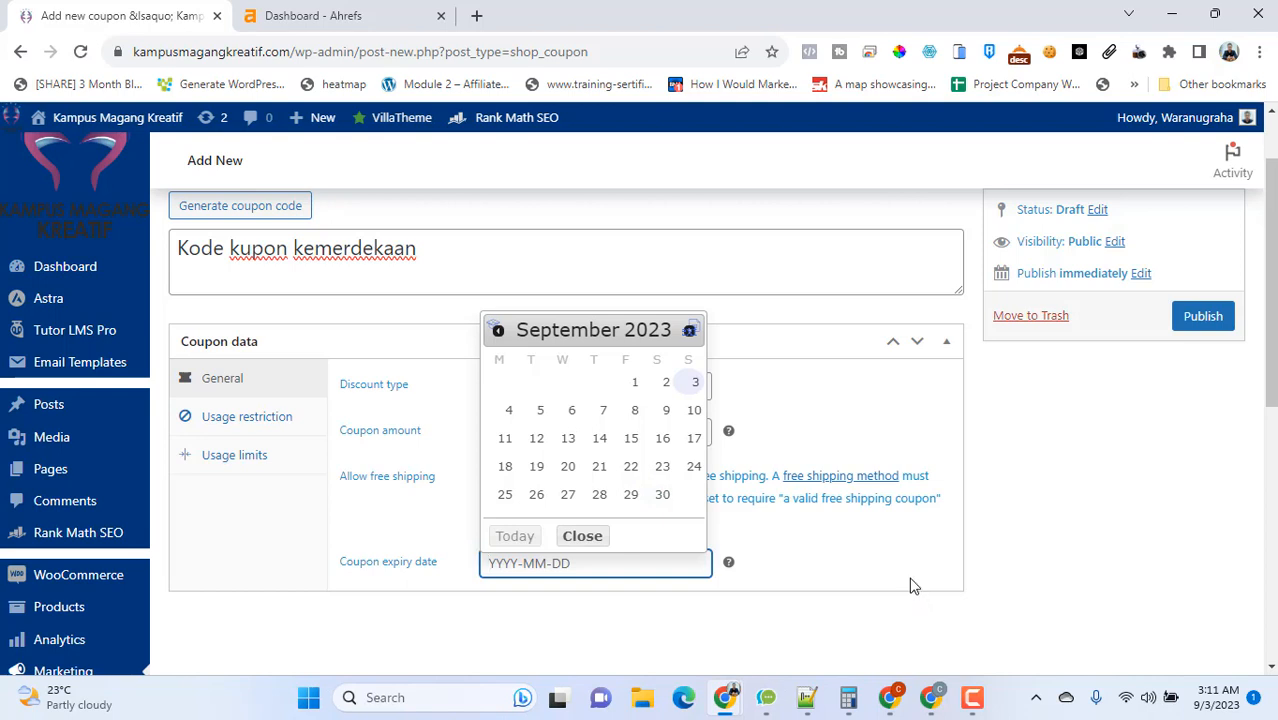
pyautogui.click(661, 496)
pyautogui.click(640, 562)
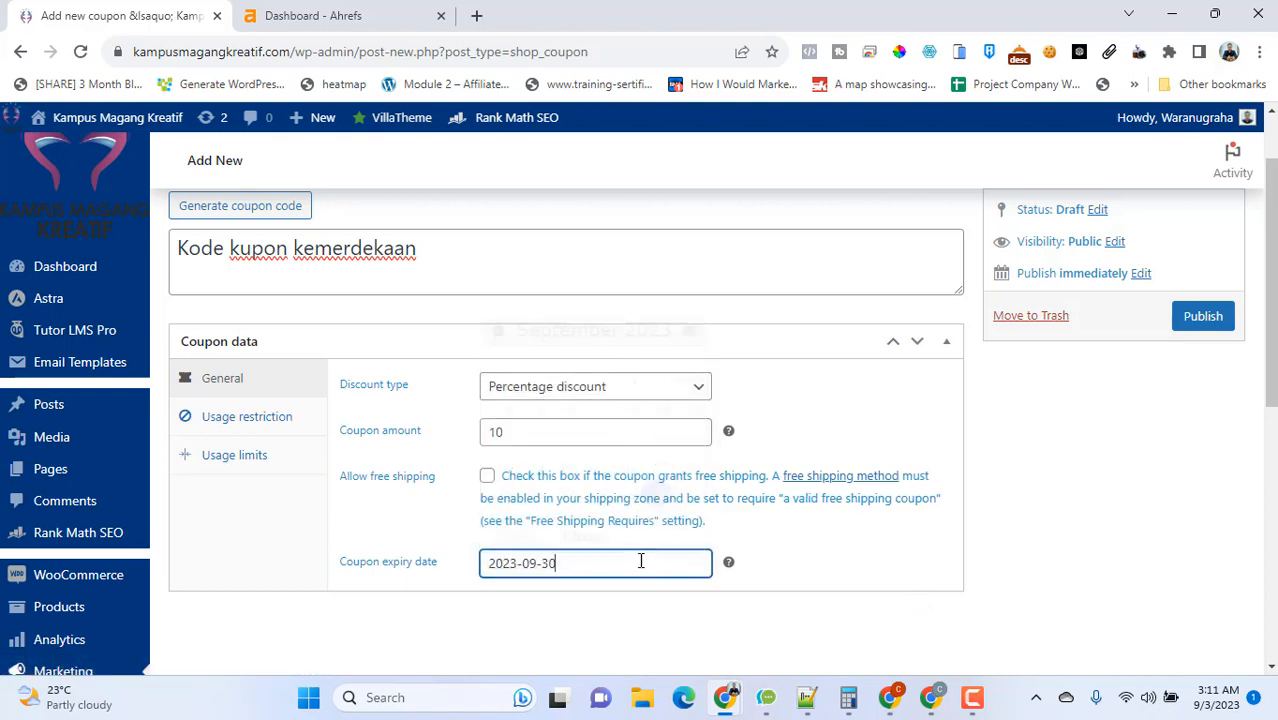
pyautogui.click(662, 500)
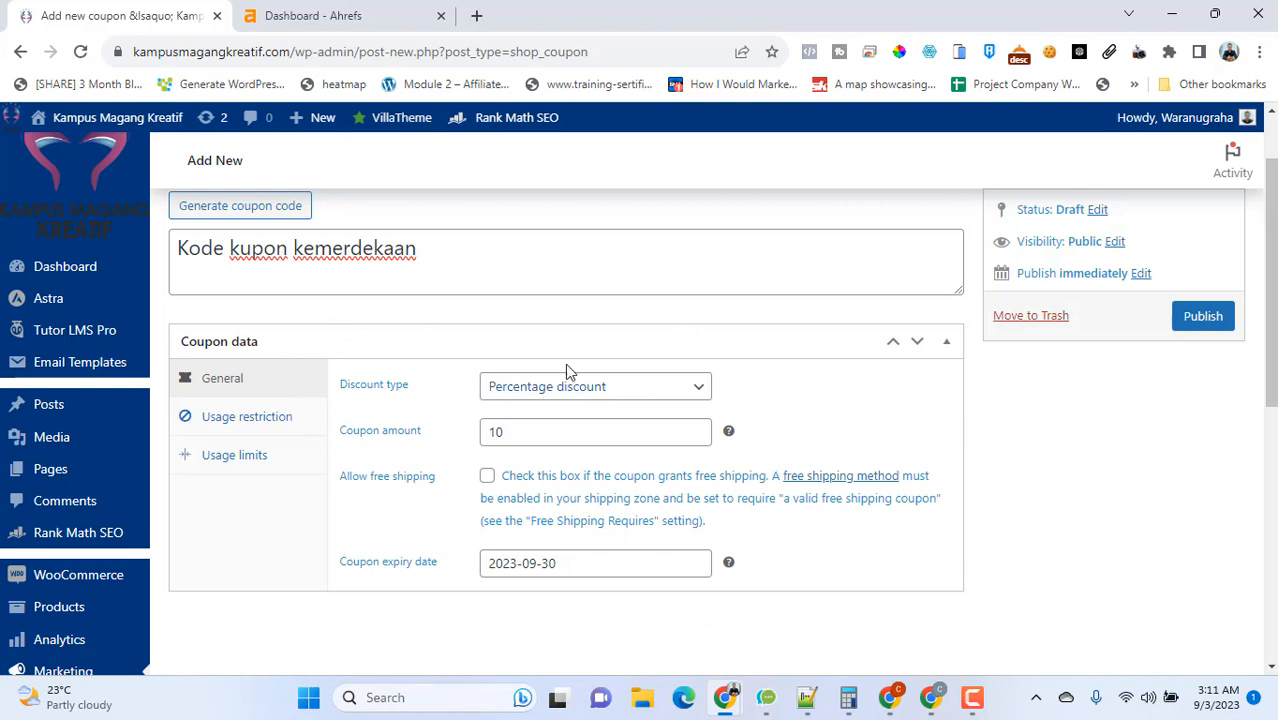
# Step: Open the coupon's usage restriction settings and examine the minimum and maximum spend limits
pyautogui.click(290, 419)
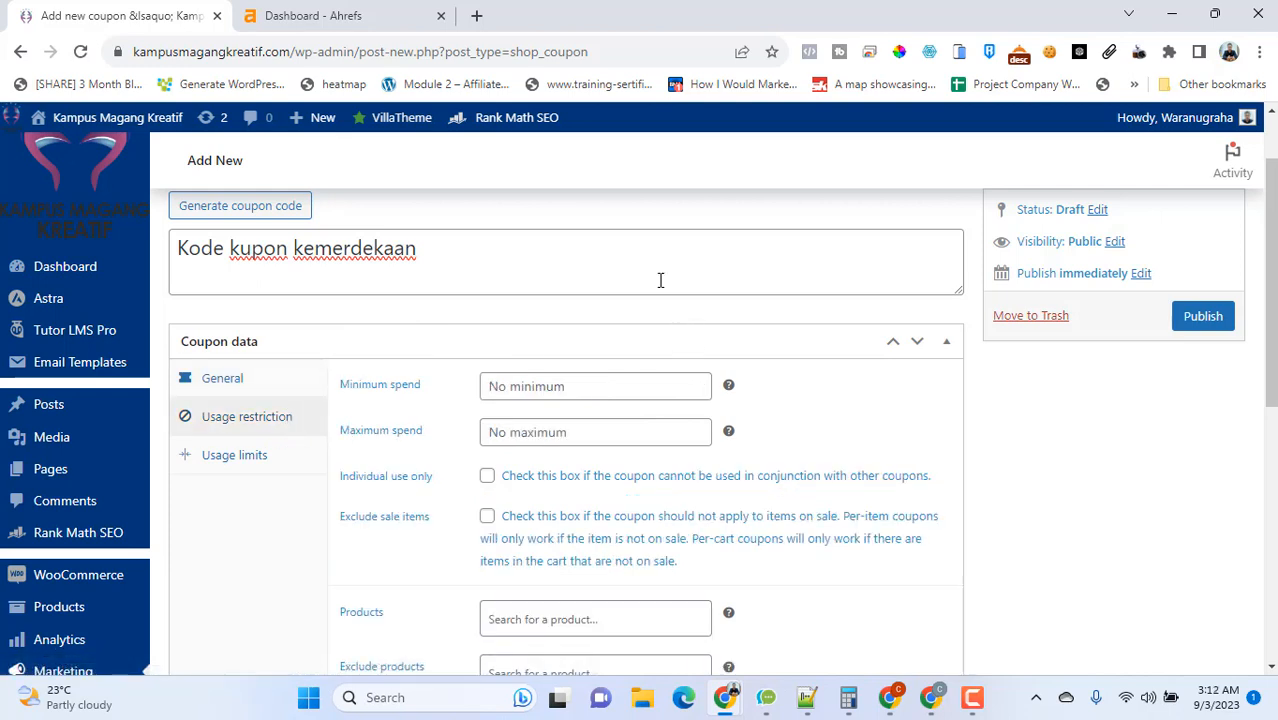
pyautogui.click(593, 395)
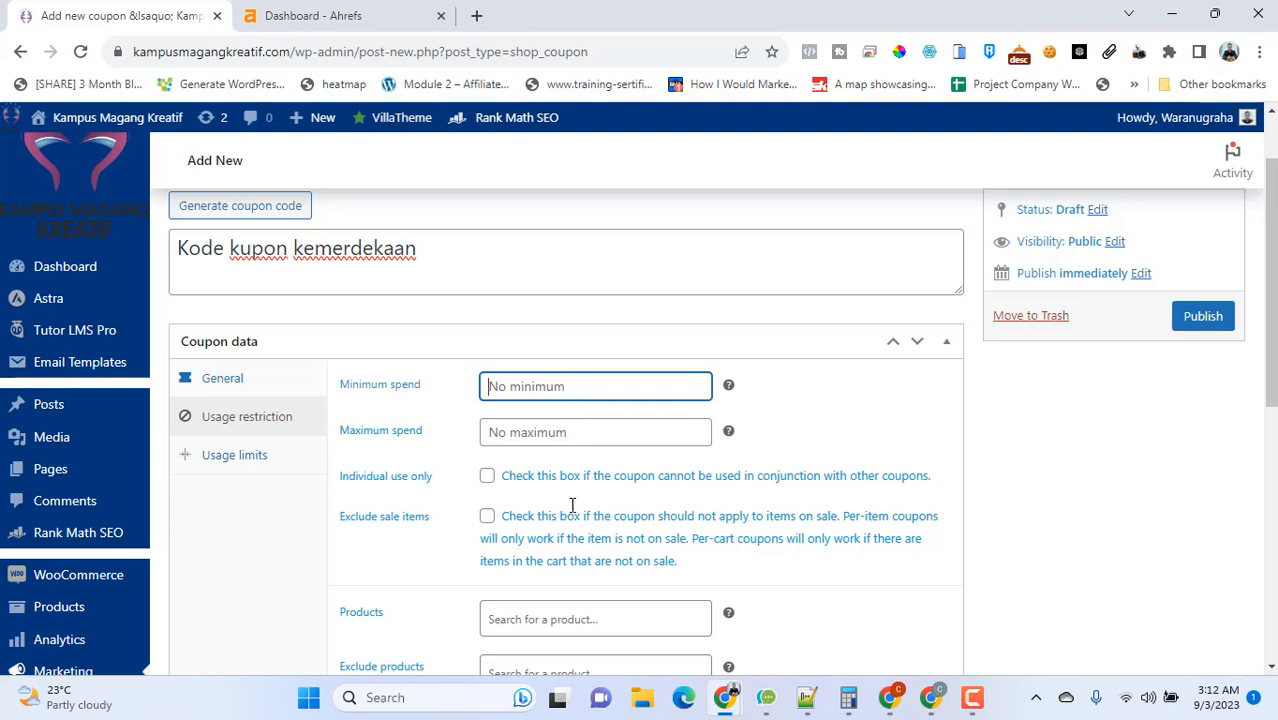
pyautogui.scroll(-1, 575, 377)
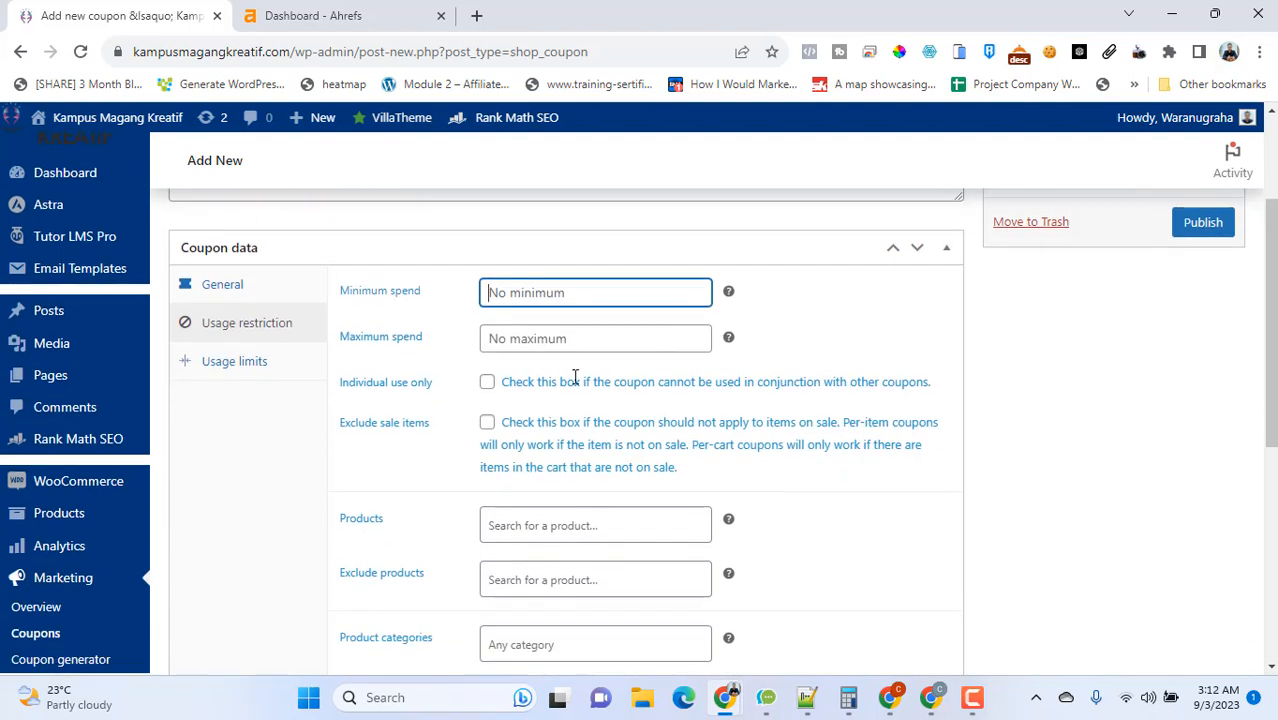
pyautogui.click(583, 363)
pyautogui.click(583, 343)
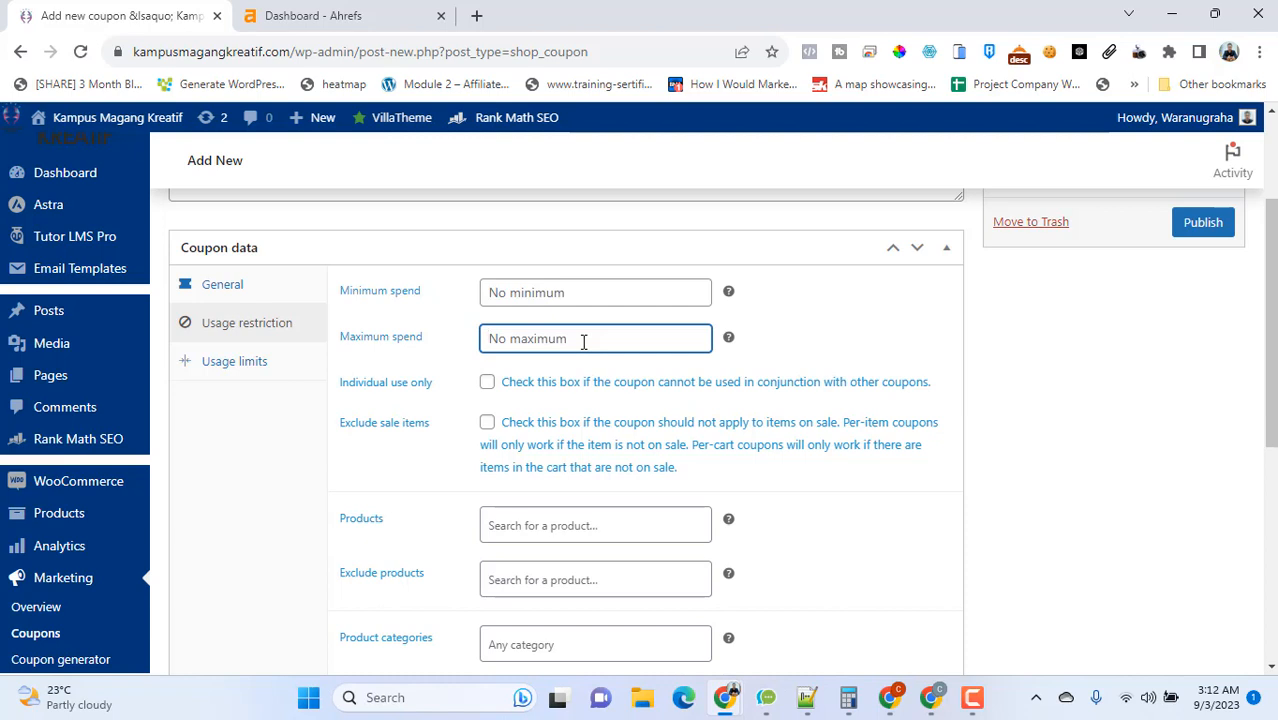
pyautogui.scroll(-1, 583, 341)
pyautogui.scroll(1, 583, 341)
pyautogui.click(531, 400)
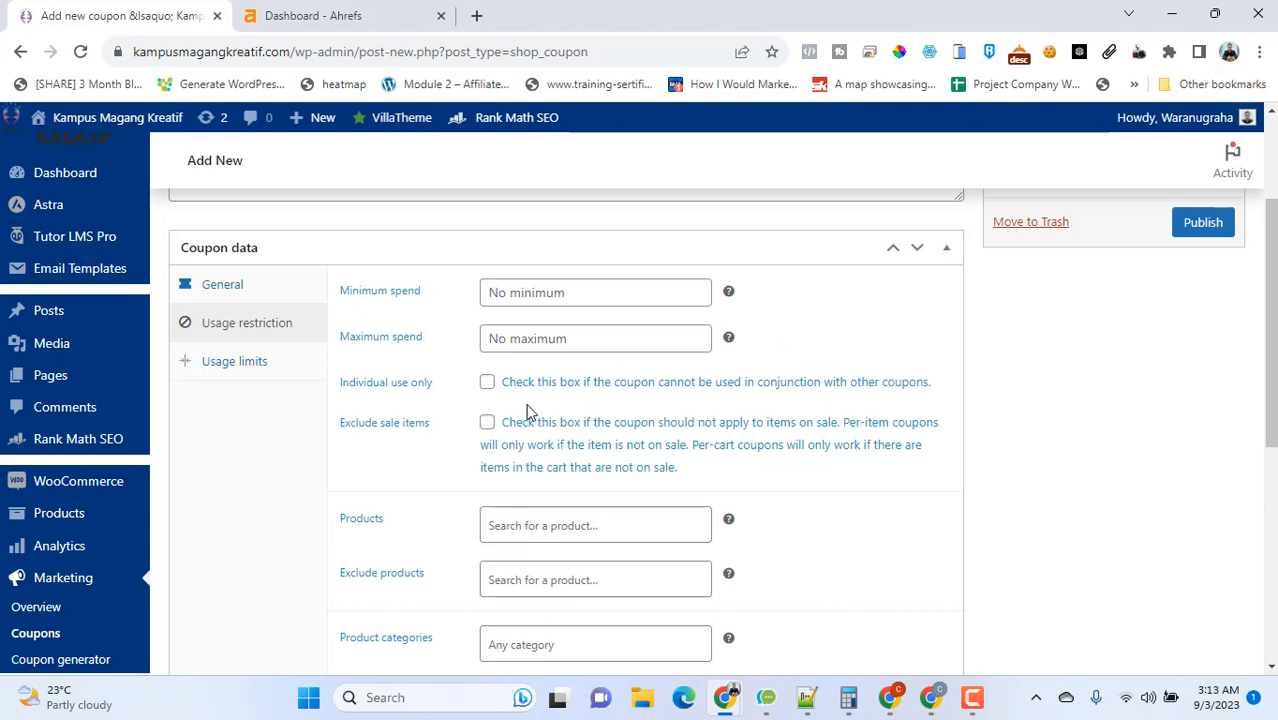
# Step: Toggle the individual use only restriction on and off, leaving it disabled
pyautogui.click(488, 385)
pyautogui.click(488, 385)
pyautogui.click(697, 410)
# Step: Examine the usage restrictions for specific products, excluded products and categories, including the product search
pyautogui.scroll(-1, 383, 452)
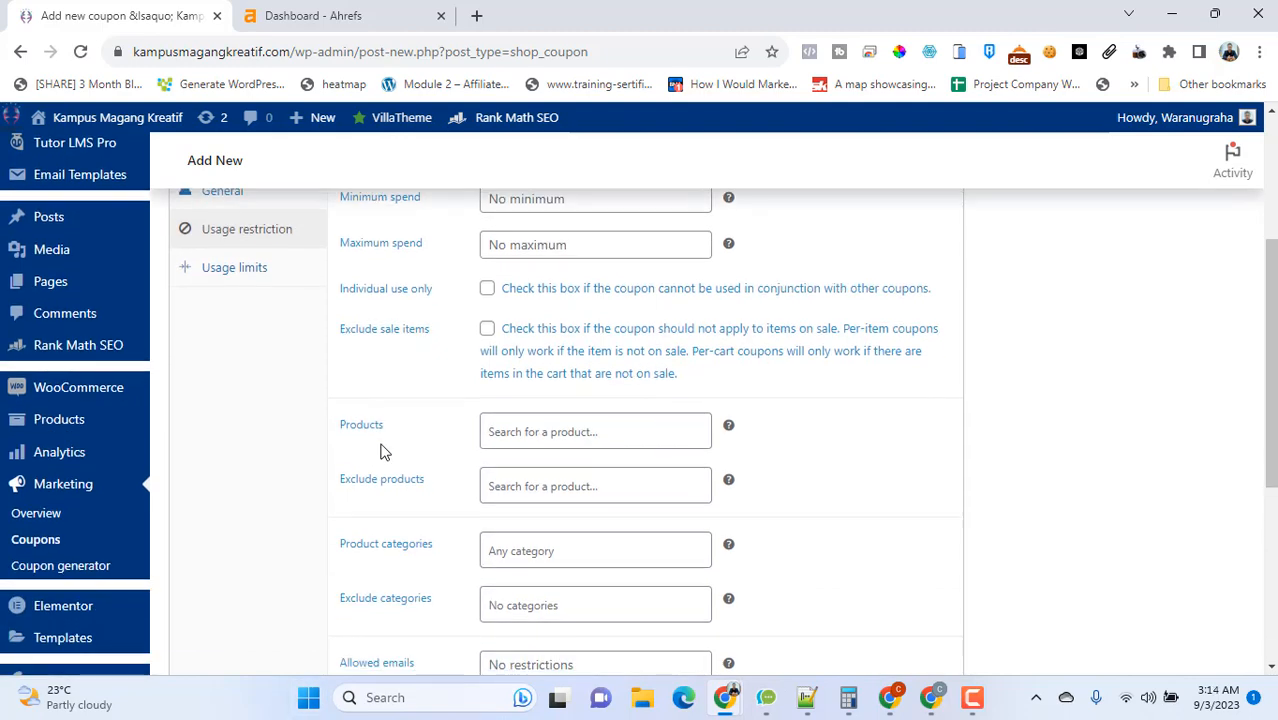
pyautogui.scroll(-1, 639, 443)
pyautogui.scroll(1, 639, 445)
pyautogui.scroll(1, 639, 445)
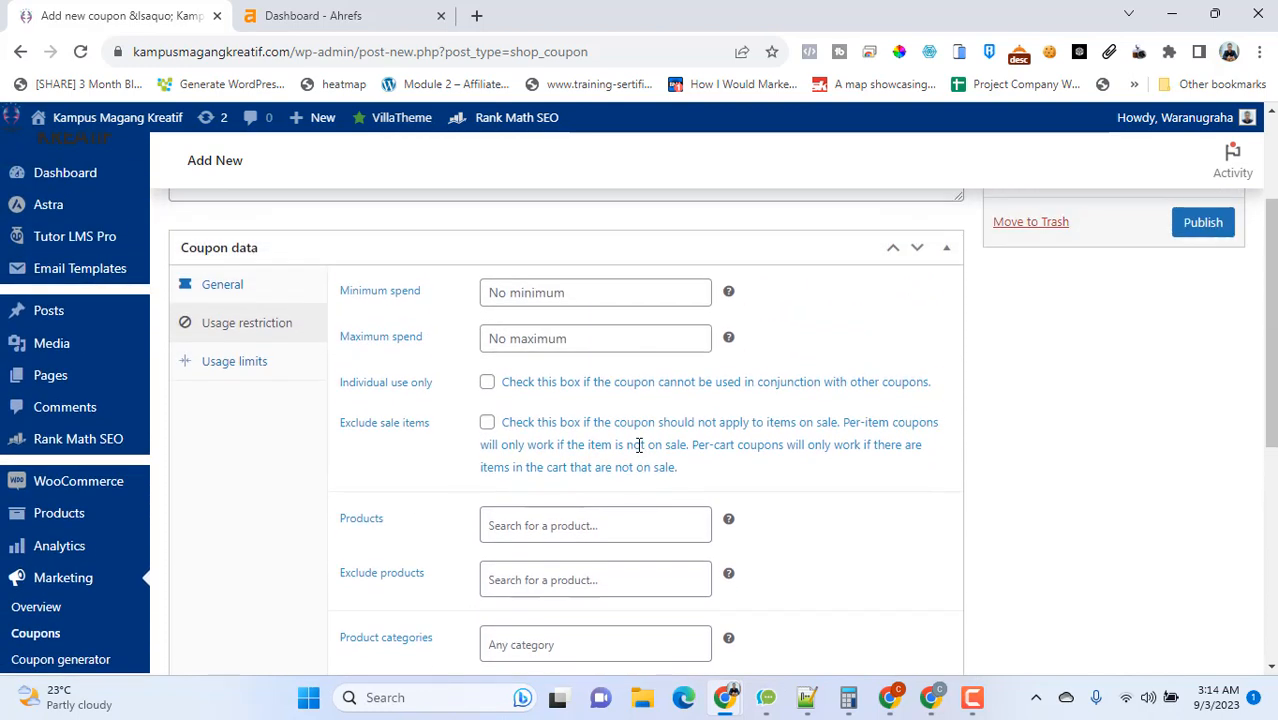
pyautogui.click(579, 525)
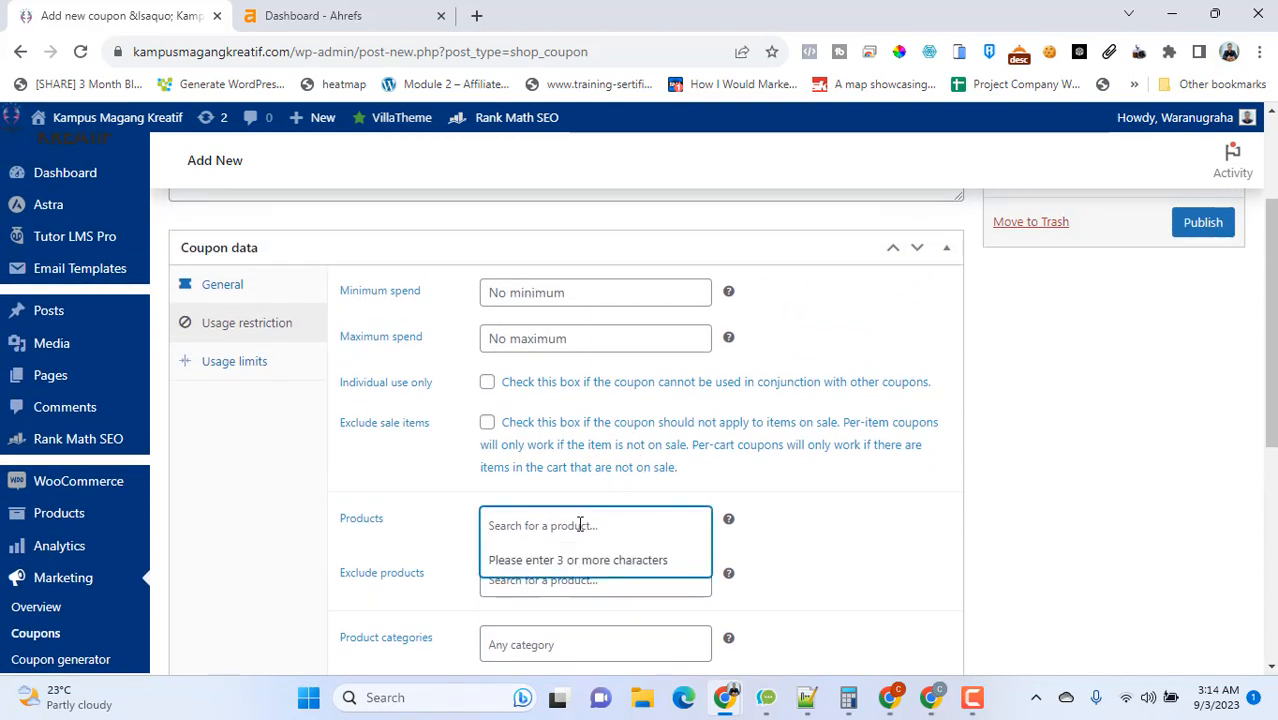
pyautogui.click(776, 500)
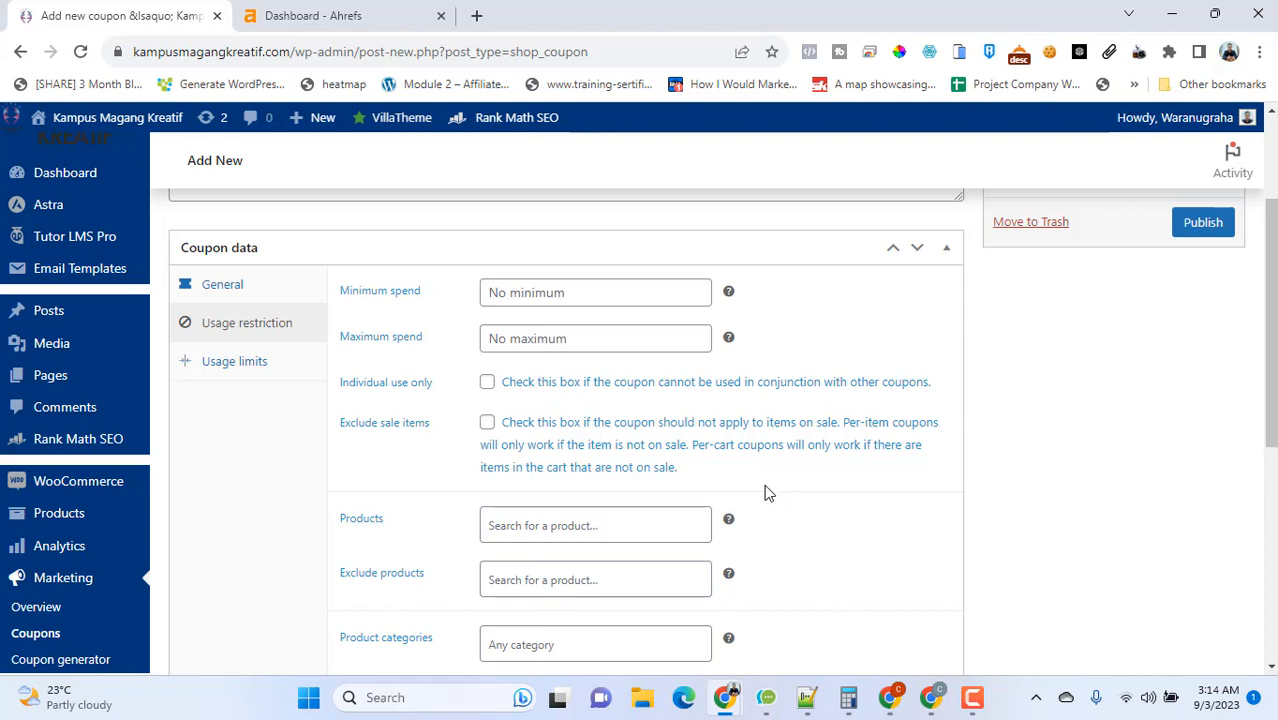
pyautogui.click(597, 533)
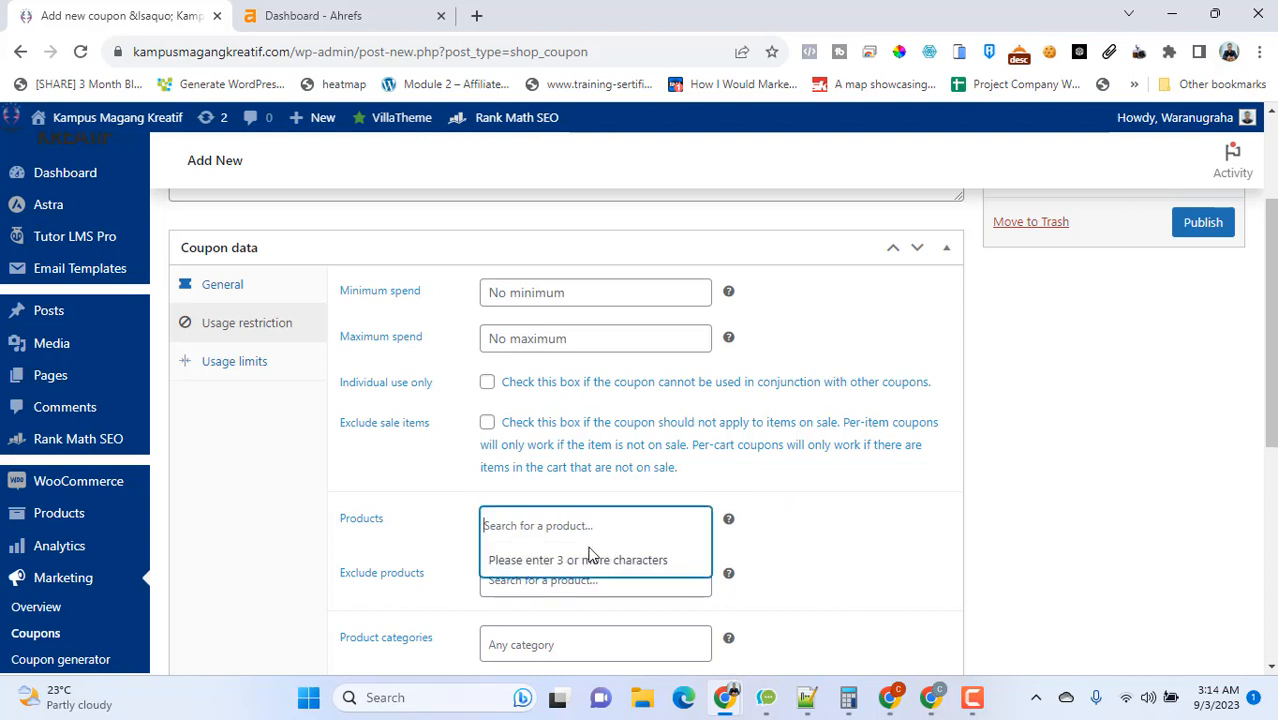
pyautogui.click(799, 492)
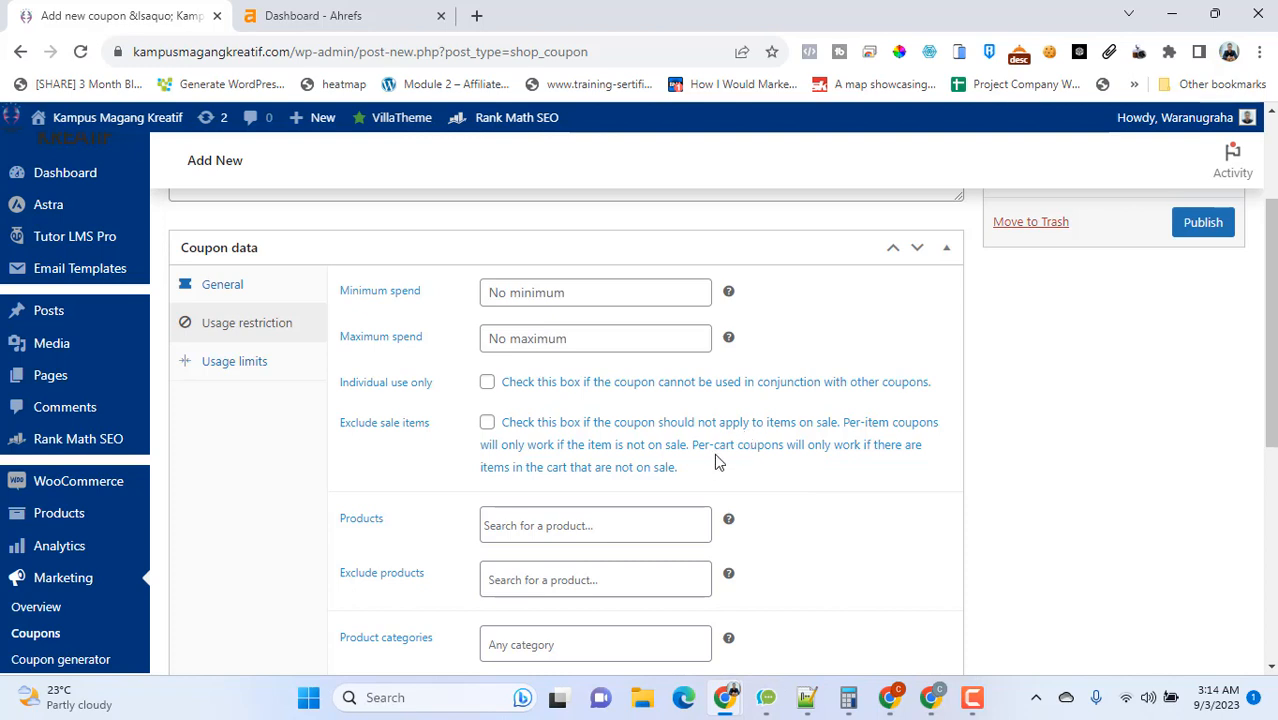
pyautogui.scroll(-1, 715, 455)
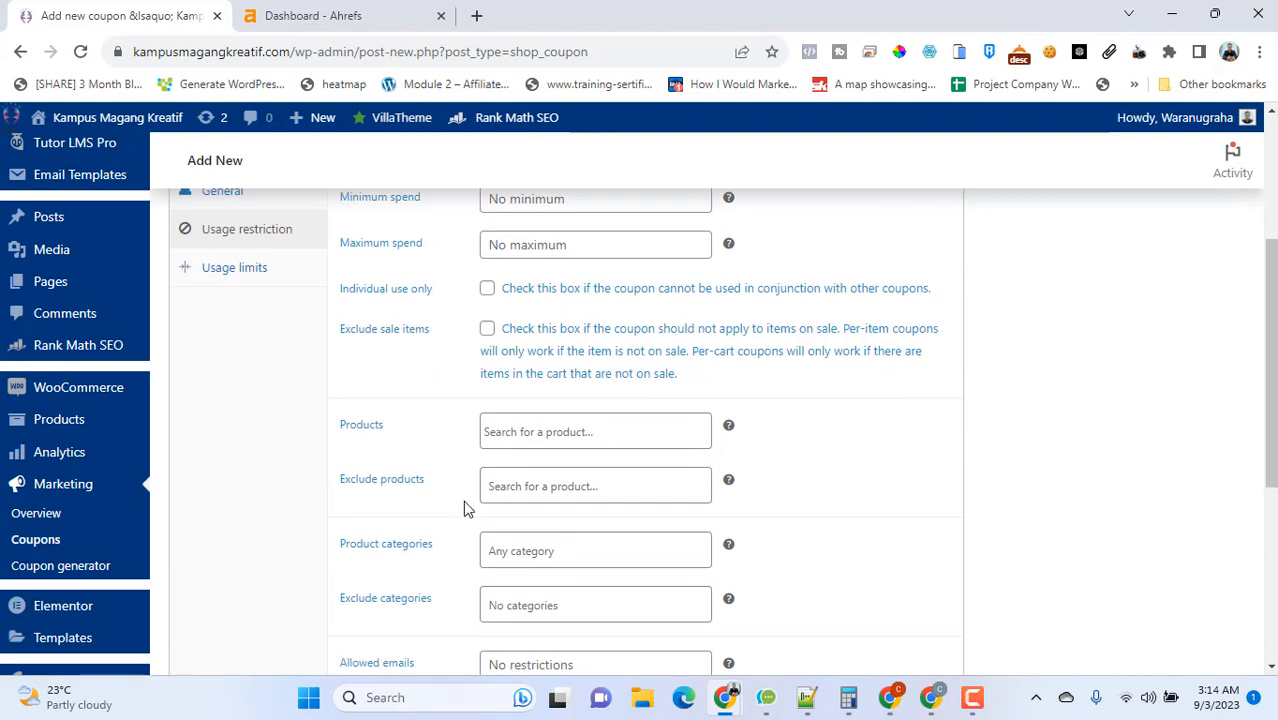
# Step: Examine the excluded products restriction and the list of product categories the coupon can be limited to
pyautogui.click(602, 483)
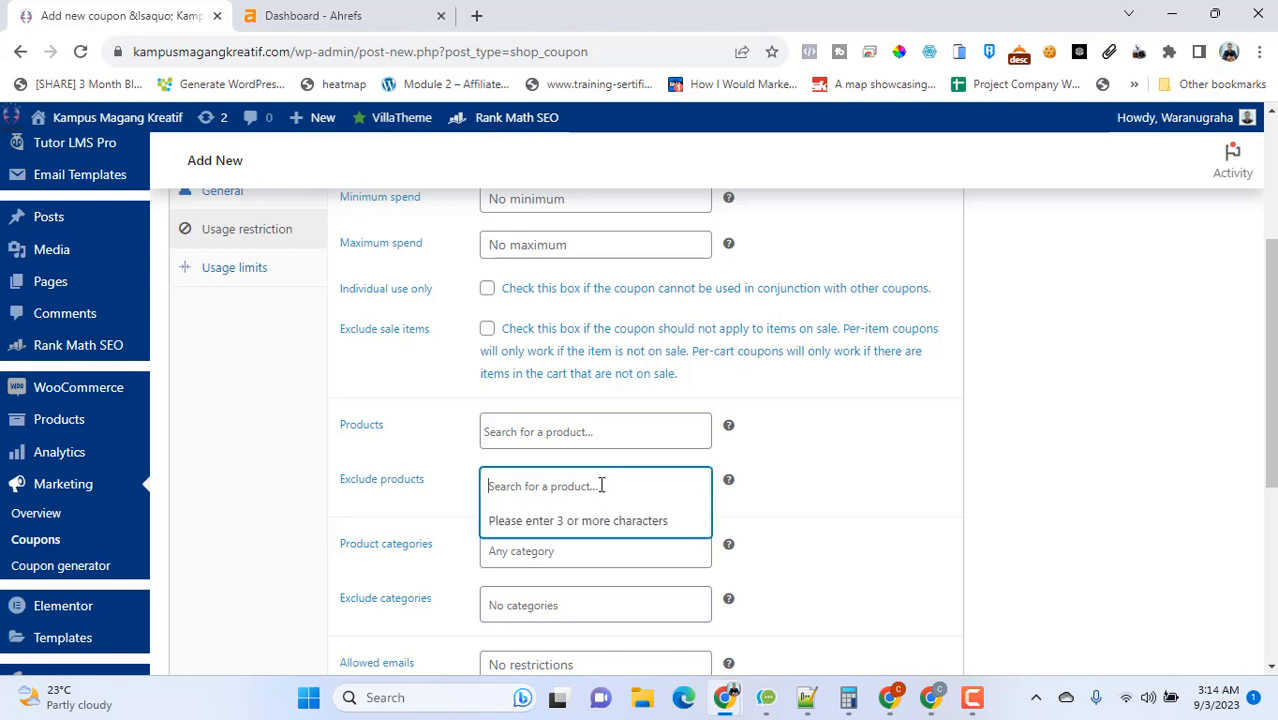
pyautogui.click(834, 484)
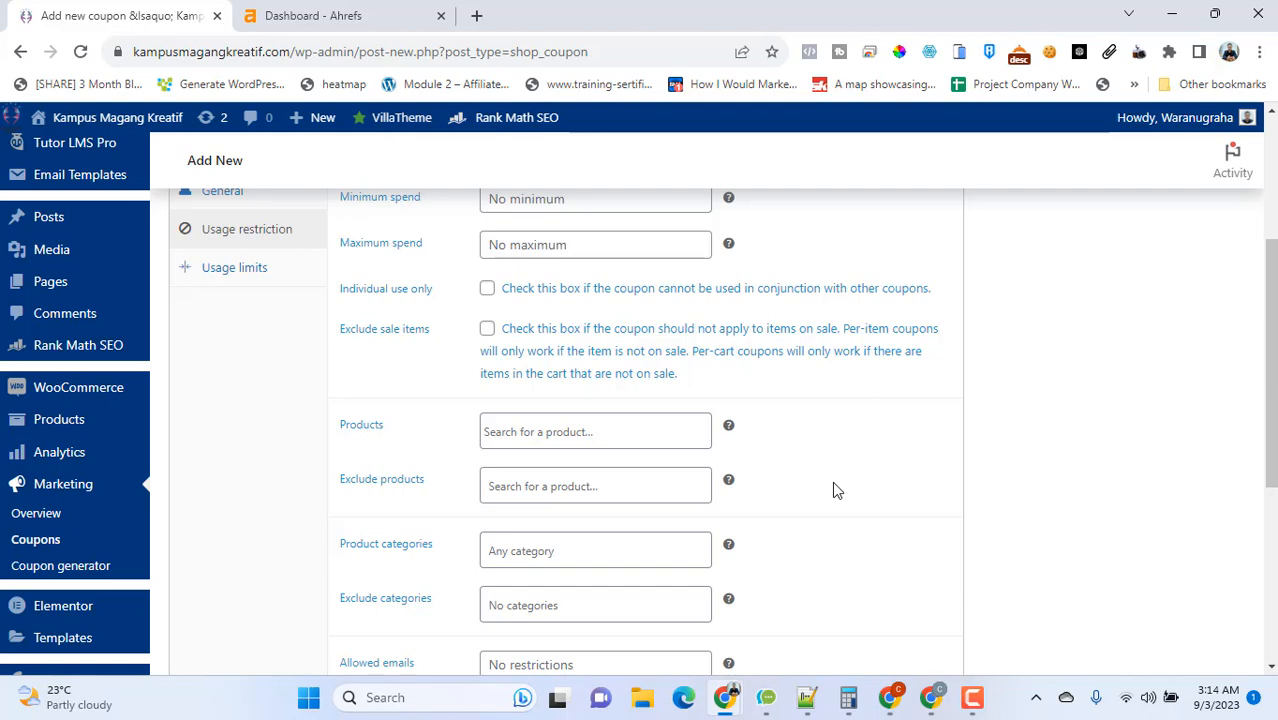
pyautogui.scroll(-2, 834, 489)
pyautogui.scroll(1, 803, 466)
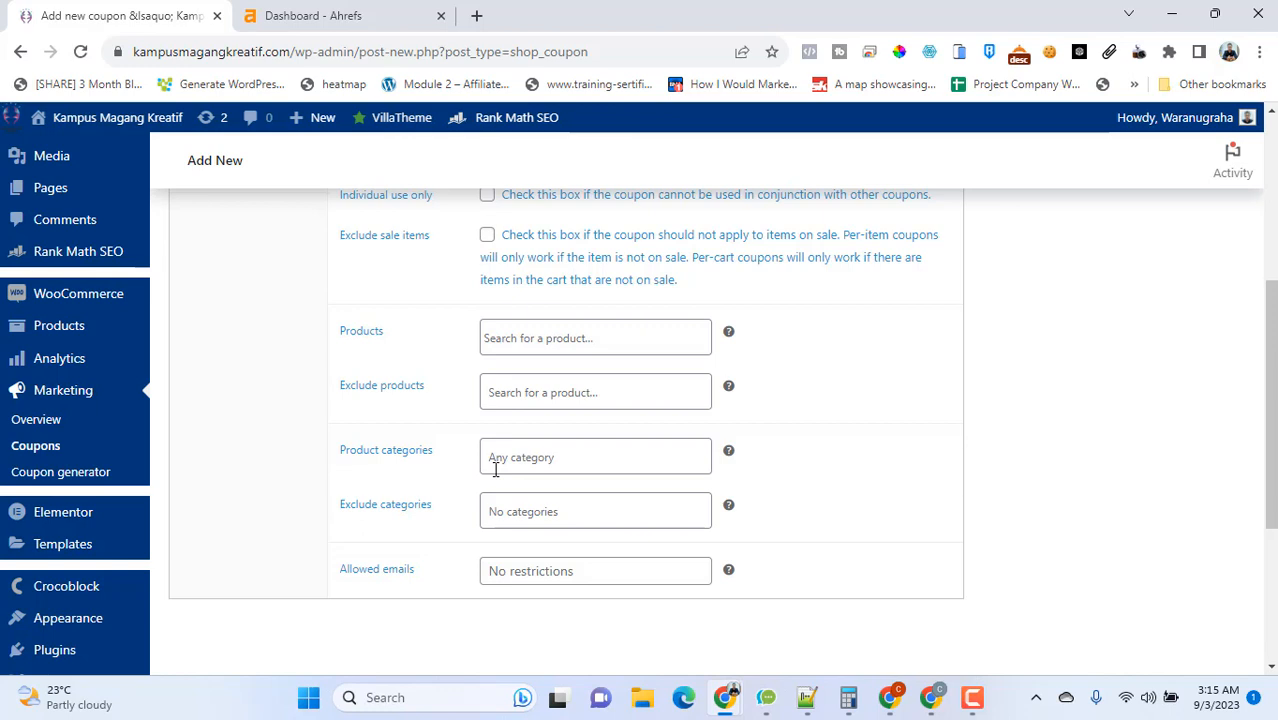
pyautogui.click(496, 468)
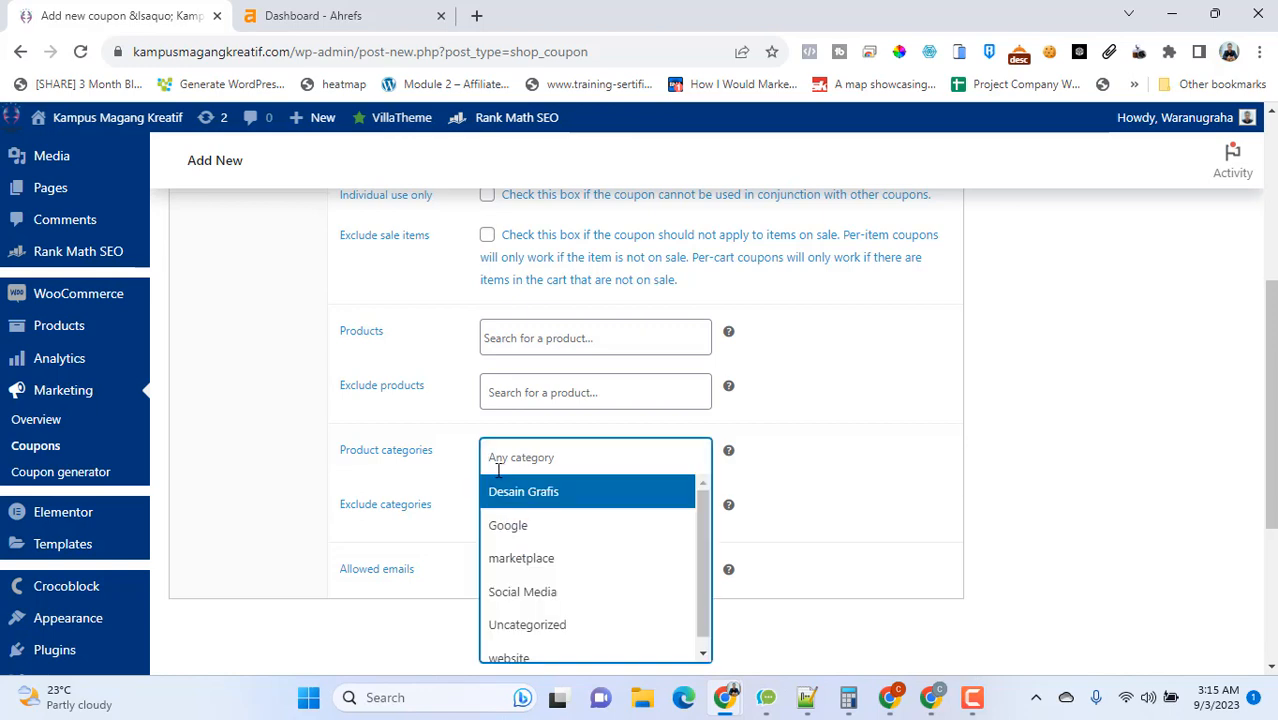
pyautogui.click(283, 478)
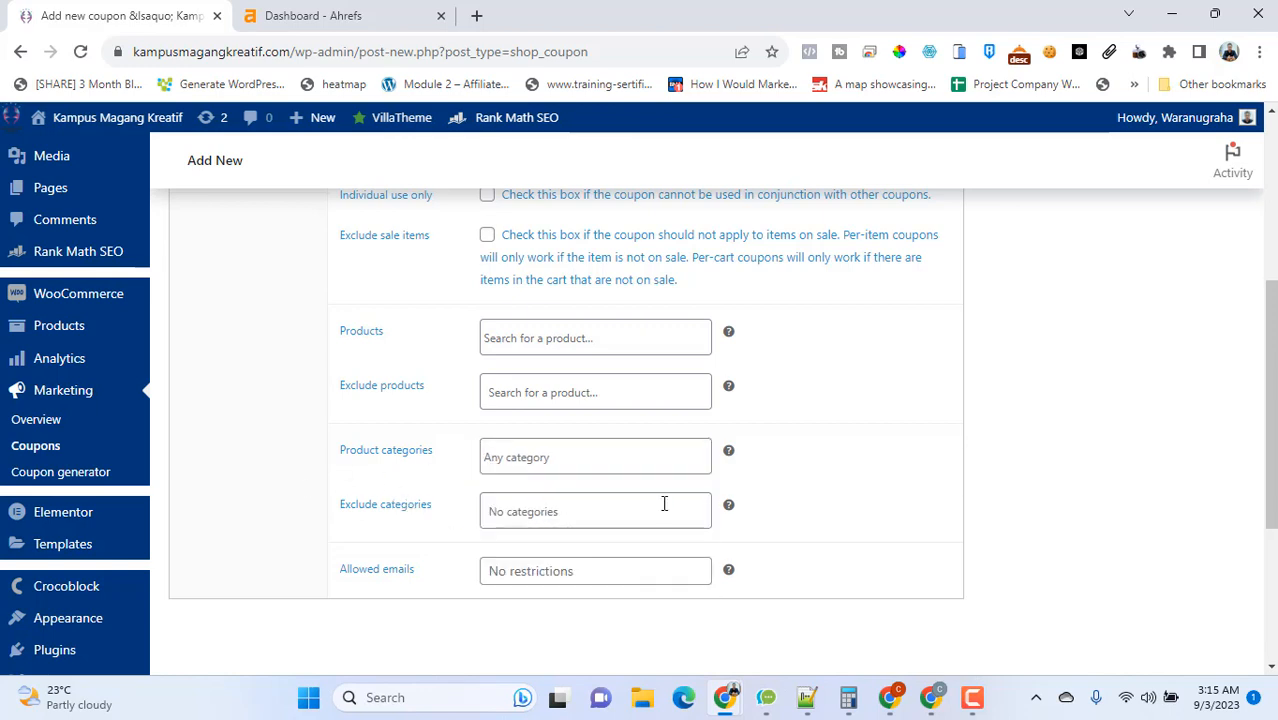
pyautogui.click(645, 462)
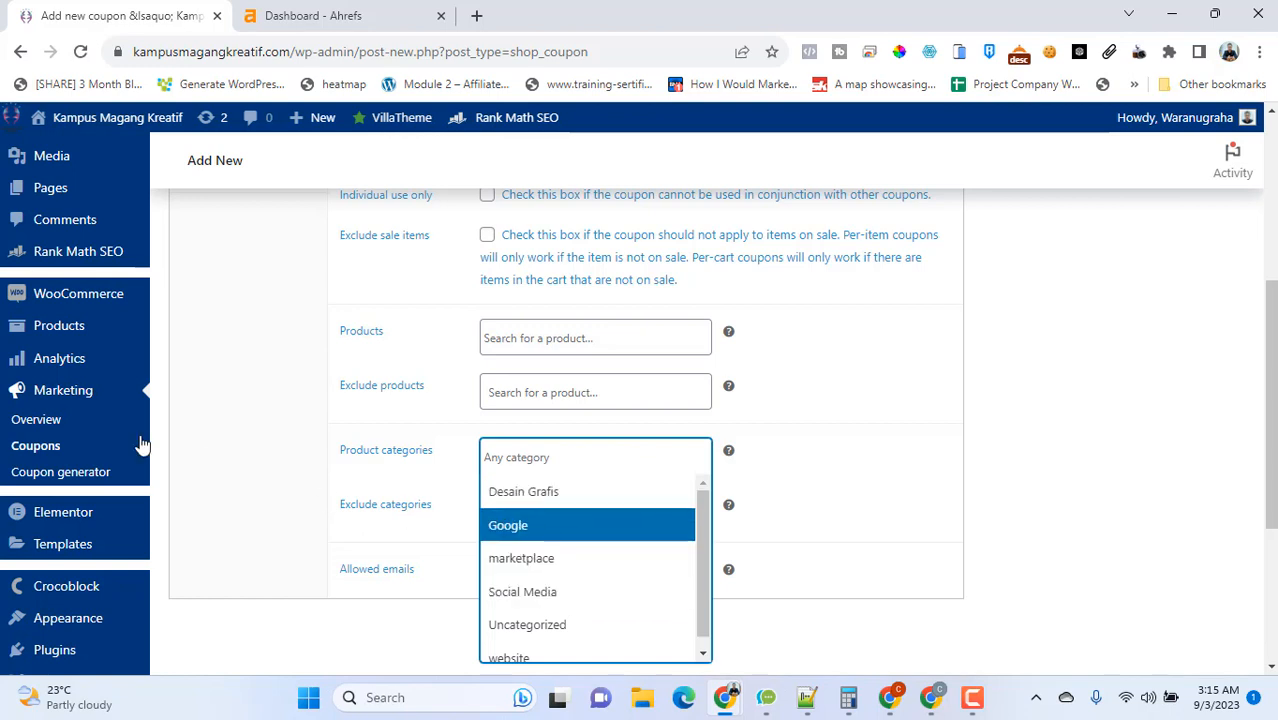
pyautogui.click(278, 452)
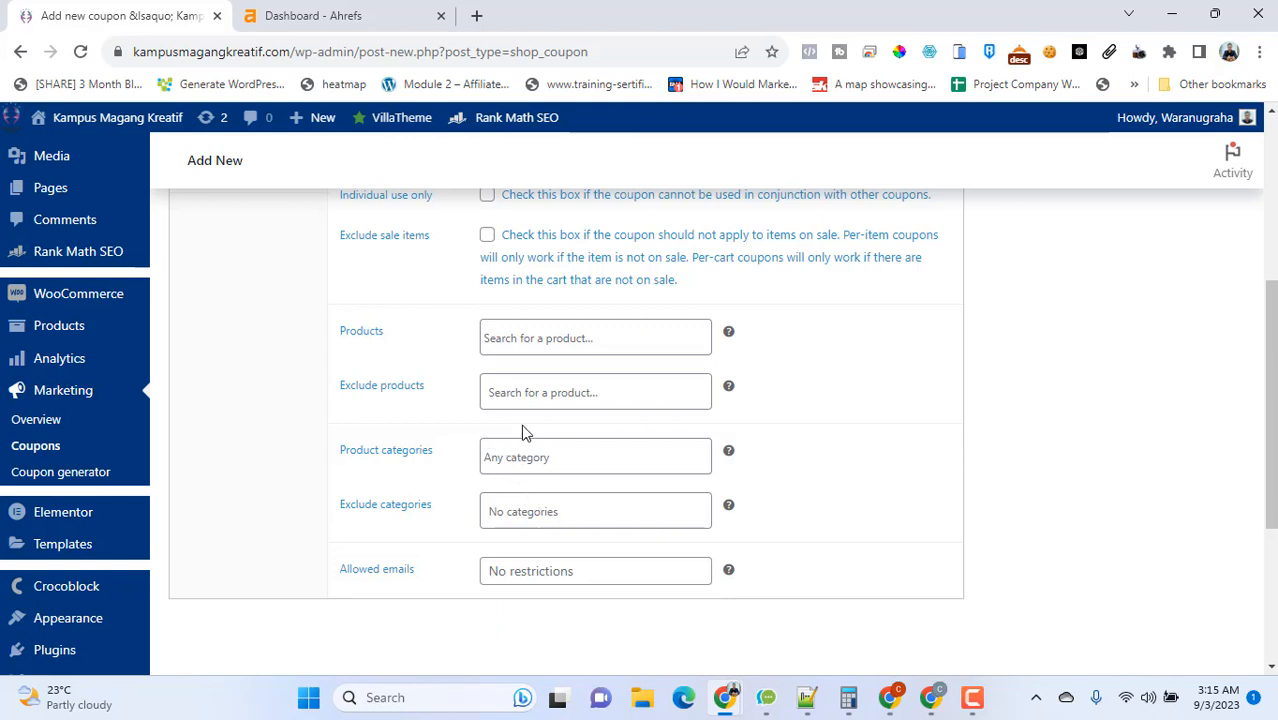
# Step: Examine the coupon's exclude categories and allowed emails restrictions
pyautogui.scroll(-1, 521, 424)
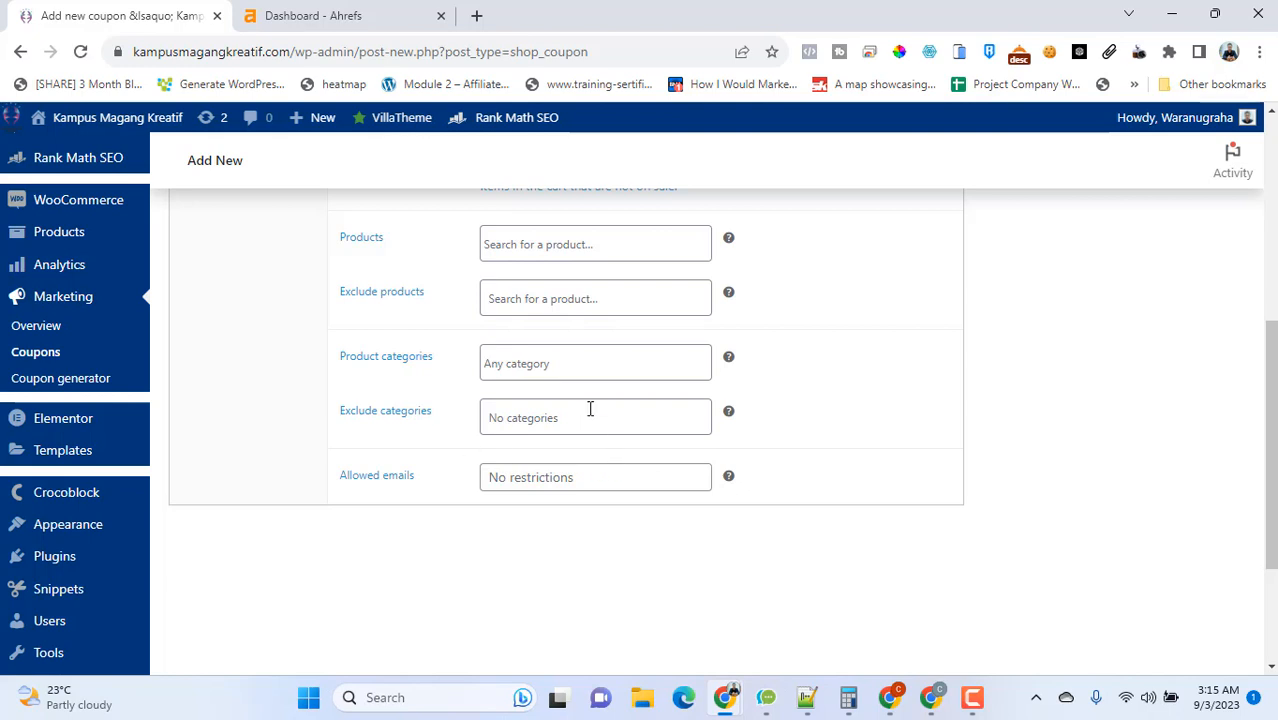
pyautogui.click(617, 474)
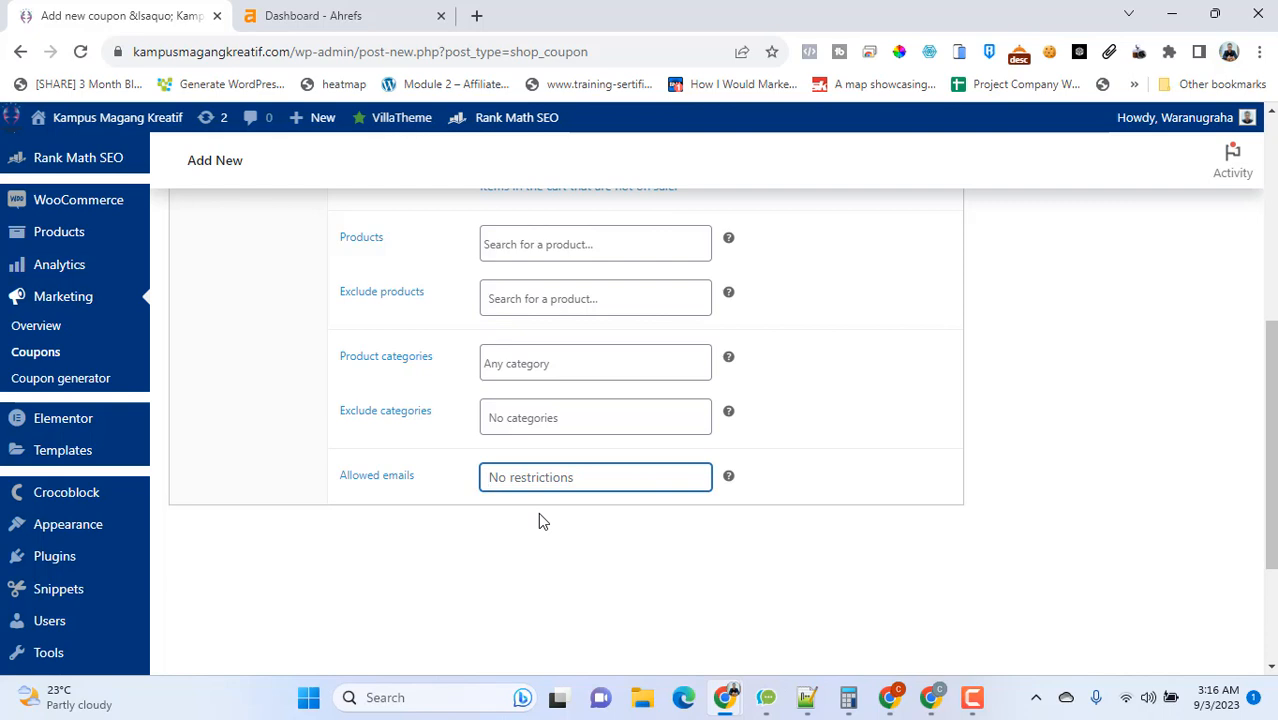
pyautogui.scroll(1, 579, 518)
pyautogui.scroll(-1, 579, 515)
pyautogui.click(552, 452)
pyautogui.click(562, 482)
pyautogui.click(595, 604)
# Step: Open the coupon's usage limit settings and examine the limits per coupon, per number of items and per user
pyautogui.scroll(4, 596, 600)
pyautogui.scroll(-1, 585, 559)
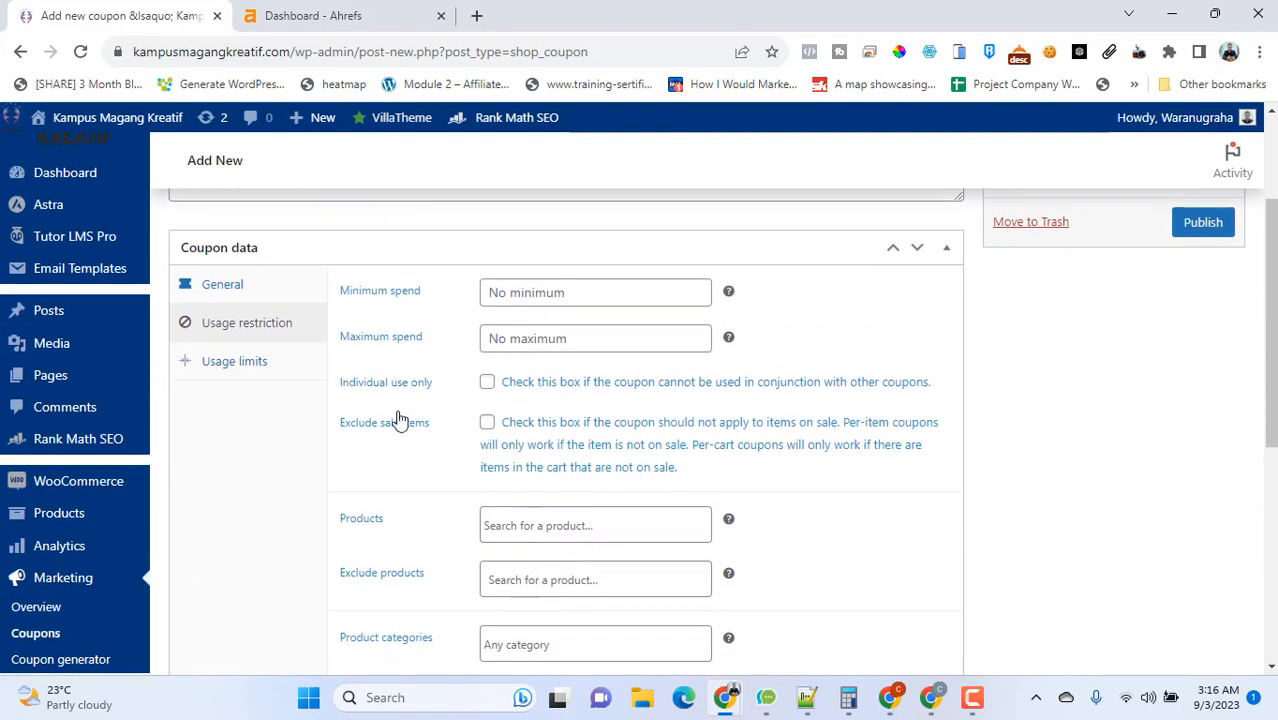
pyautogui.click(227, 370)
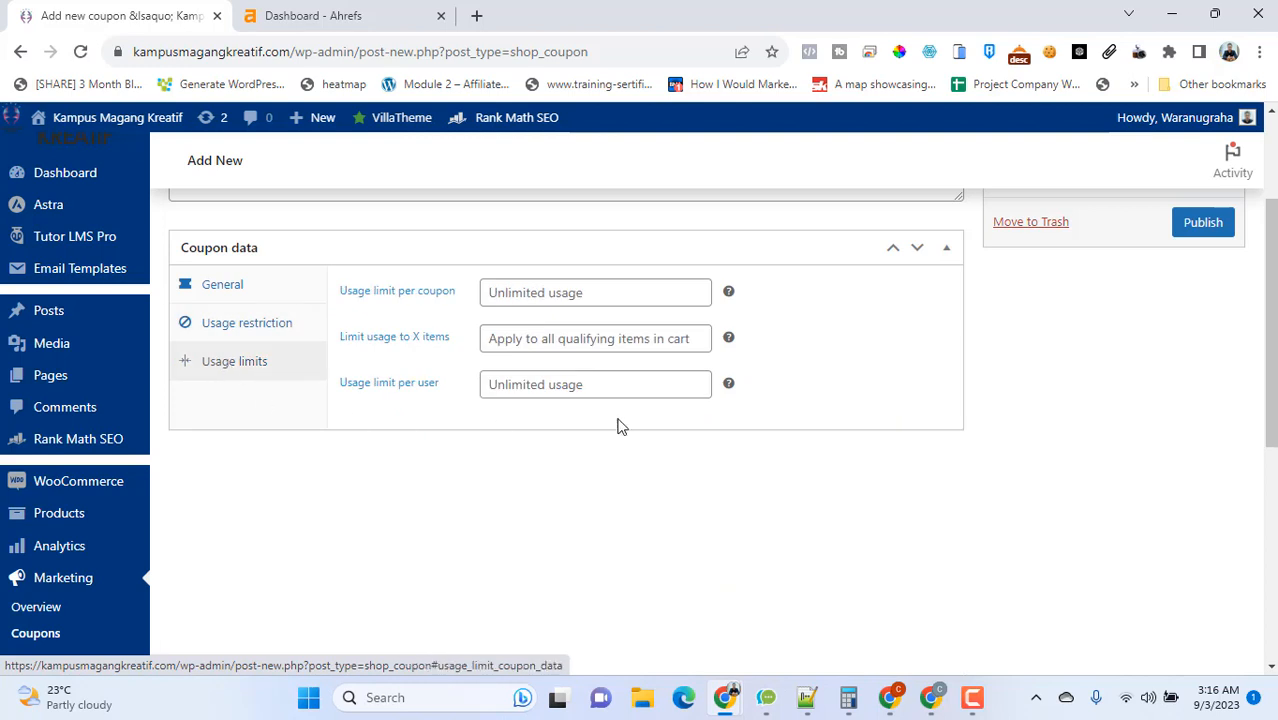
pyautogui.click(634, 294)
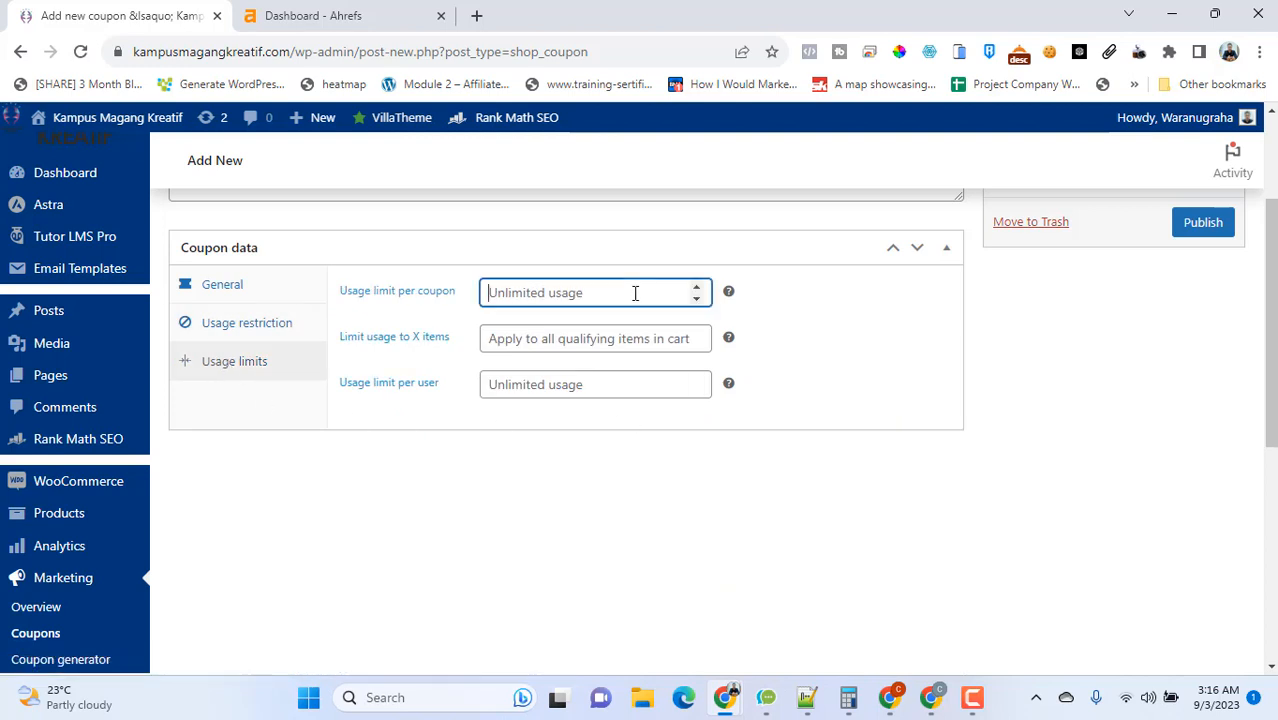
pyautogui.click(898, 401)
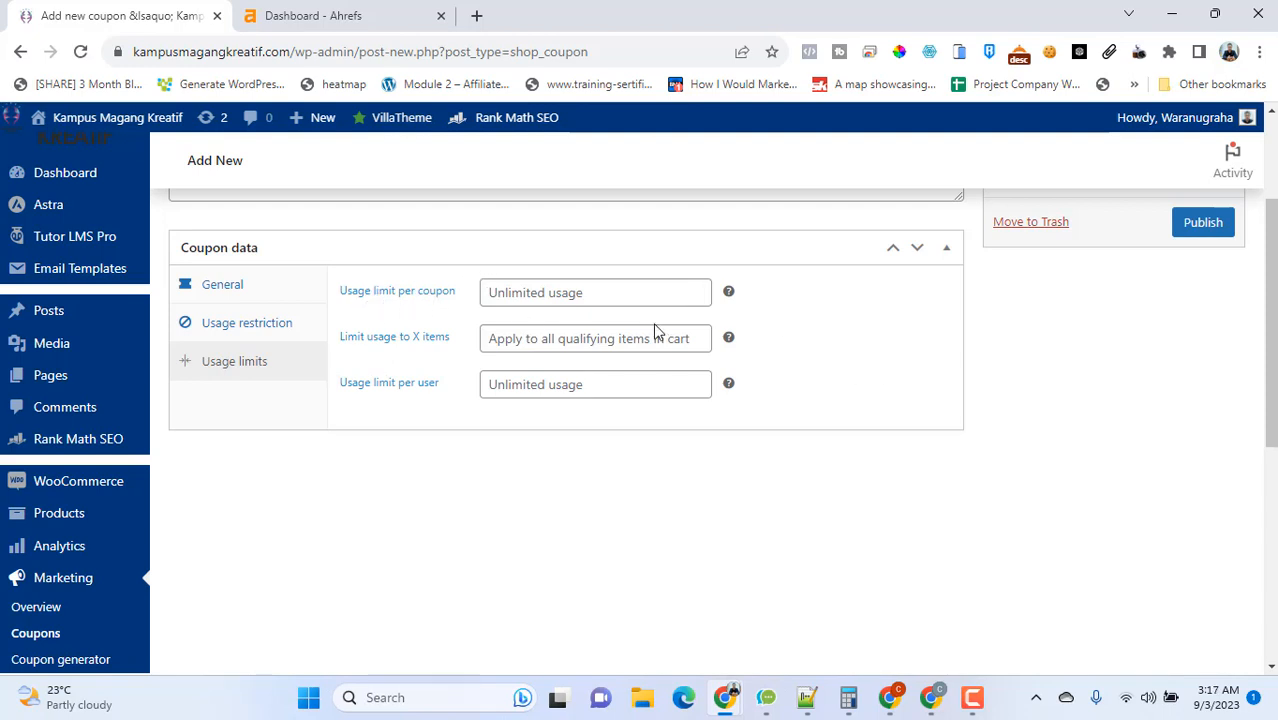
pyautogui.click(618, 292)
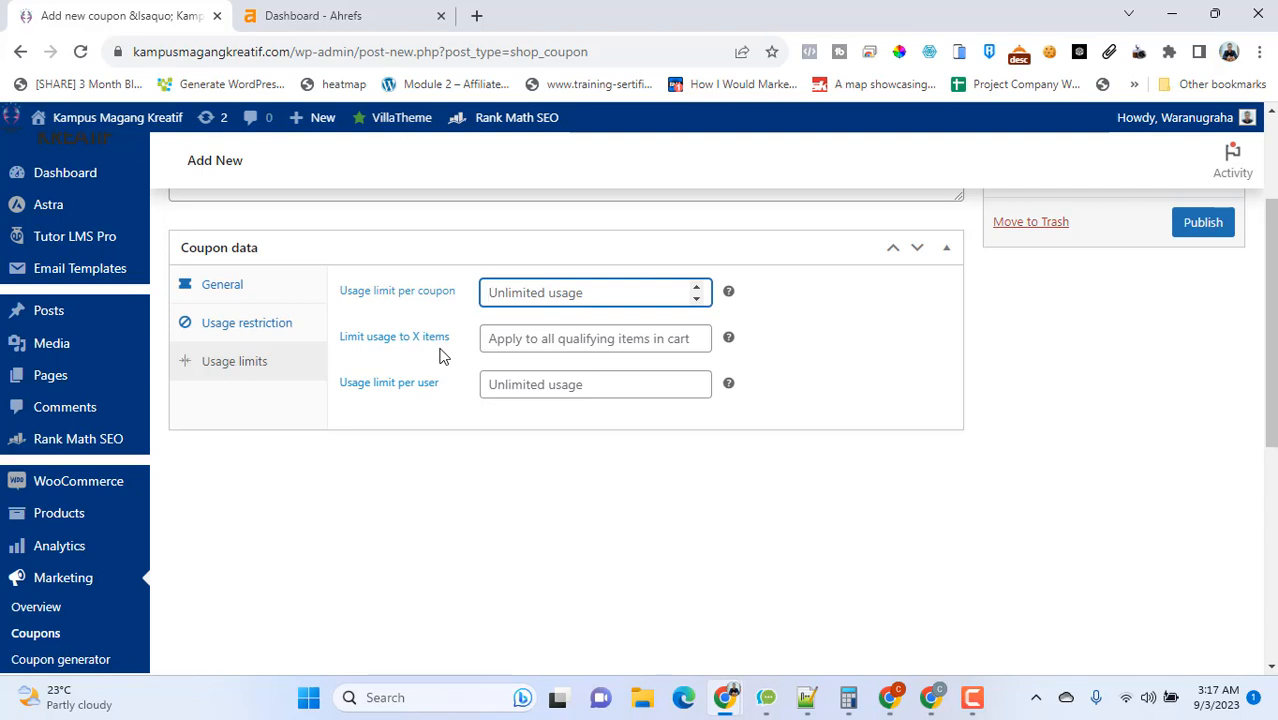
pyautogui.click(524, 347)
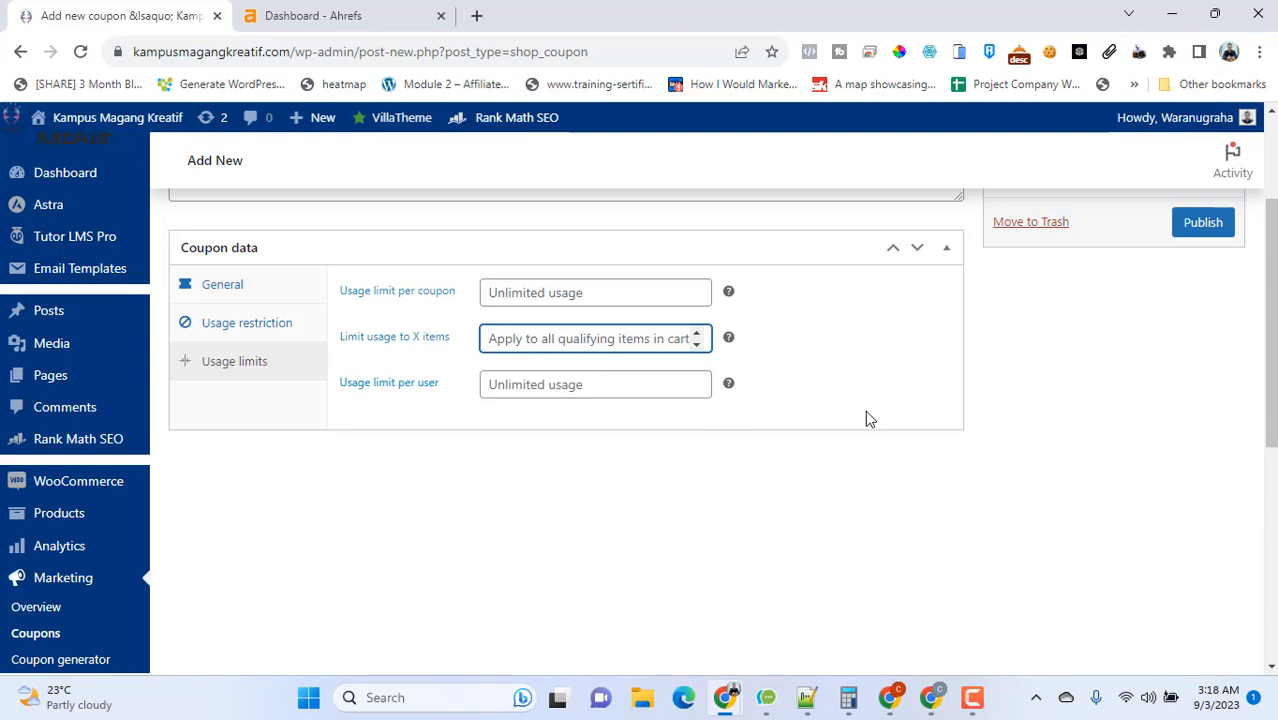
pyautogui.click(560, 388)
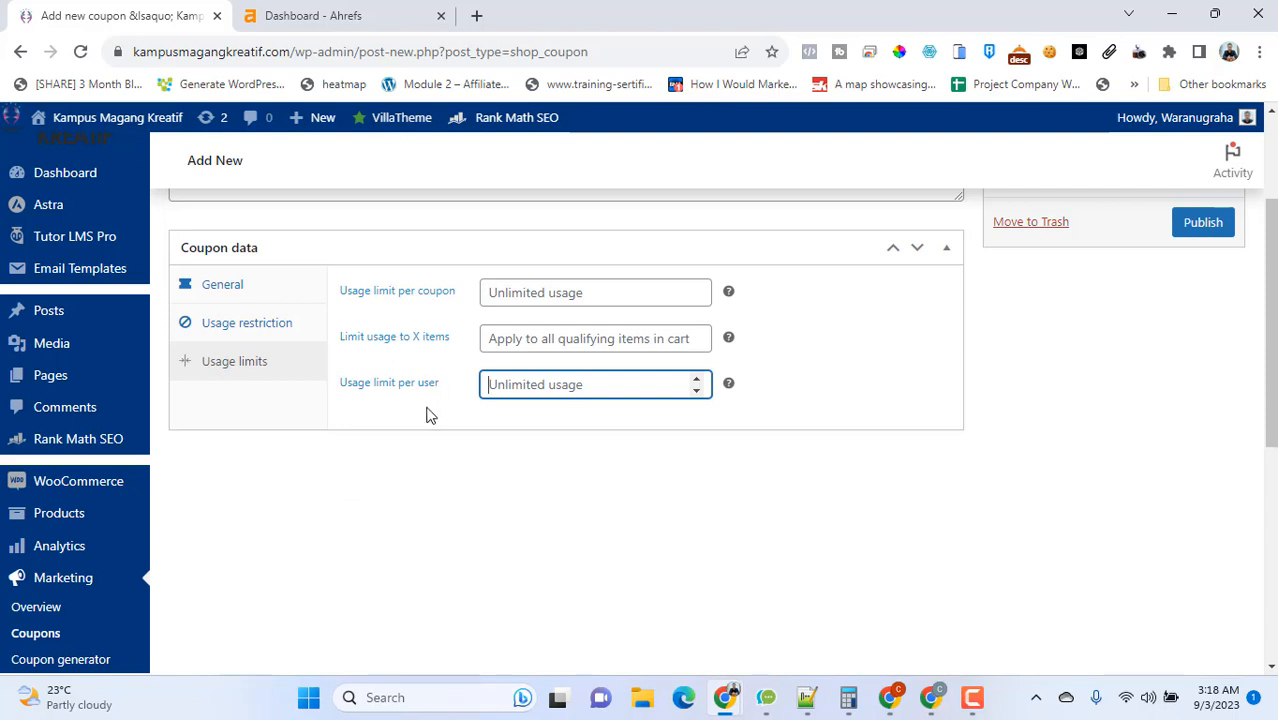
pyautogui.click(607, 290)
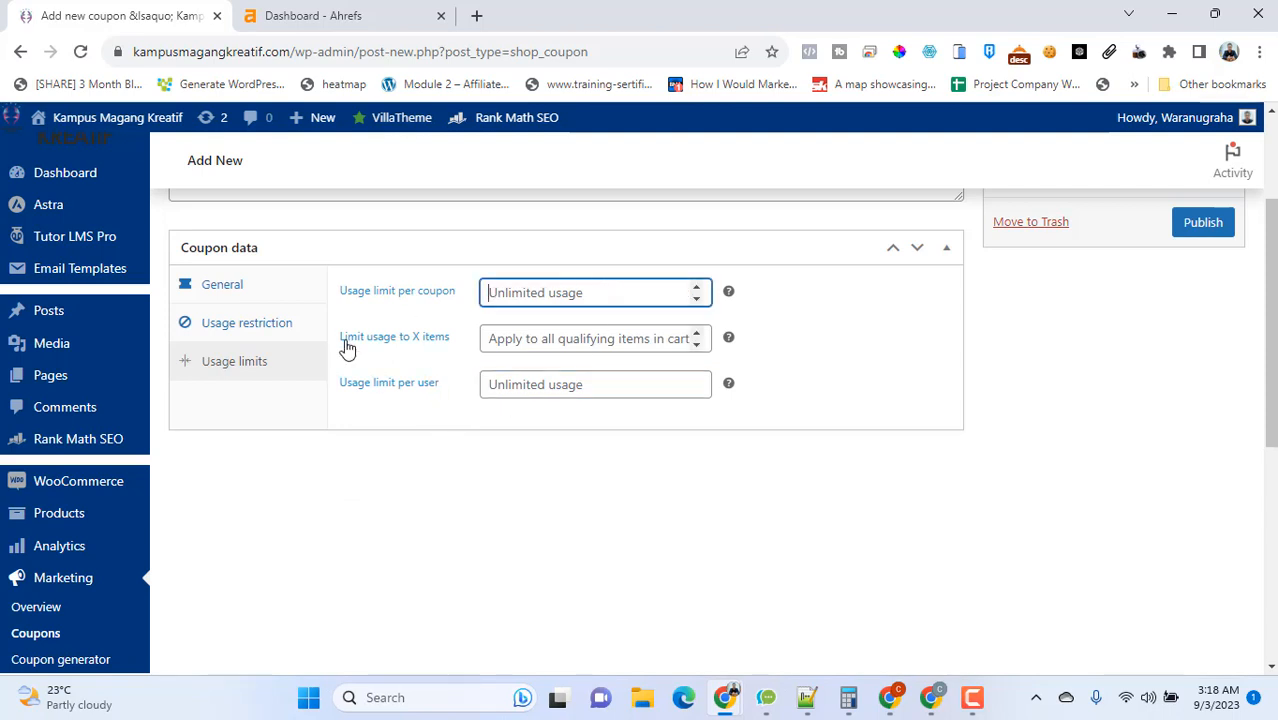
# Step: Review the coupon's usage restrictions and its general settings, including discount type, amount and expiry date
pyautogui.click(297, 336)
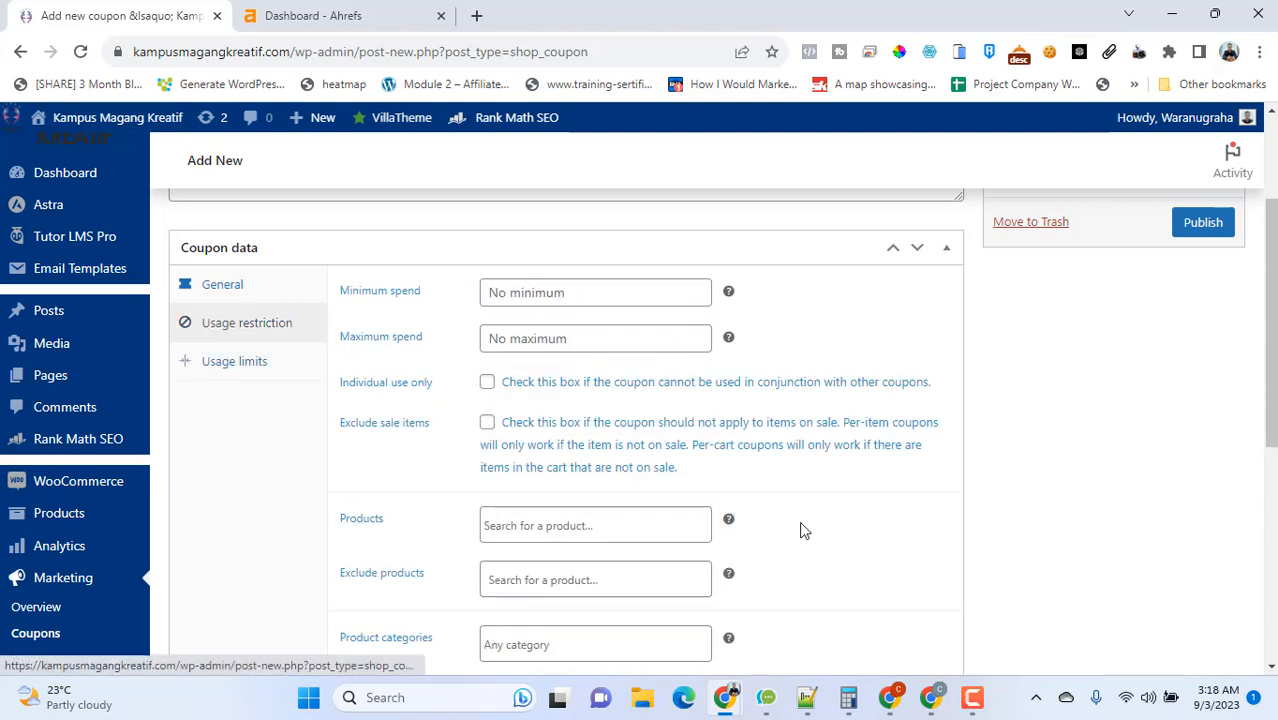
pyautogui.click(563, 292)
pyautogui.scroll(-3, 562, 290)
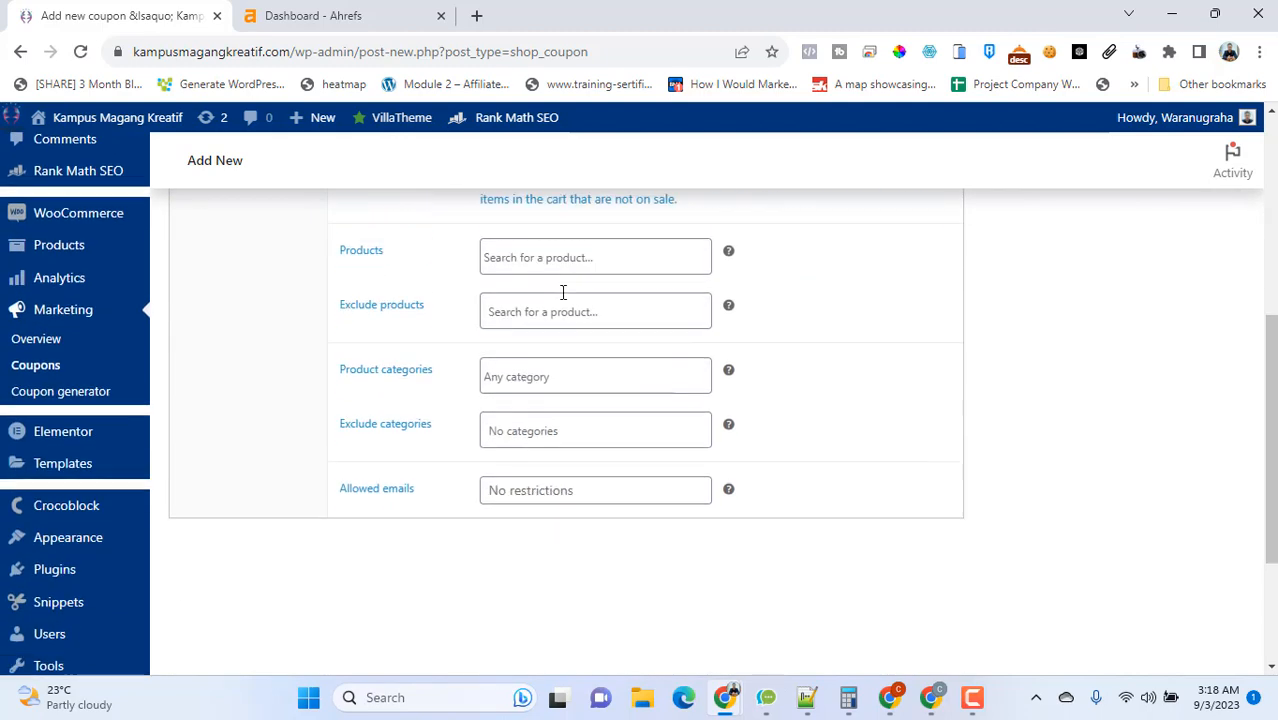
pyautogui.scroll(3, 562, 290)
pyautogui.click(243, 285)
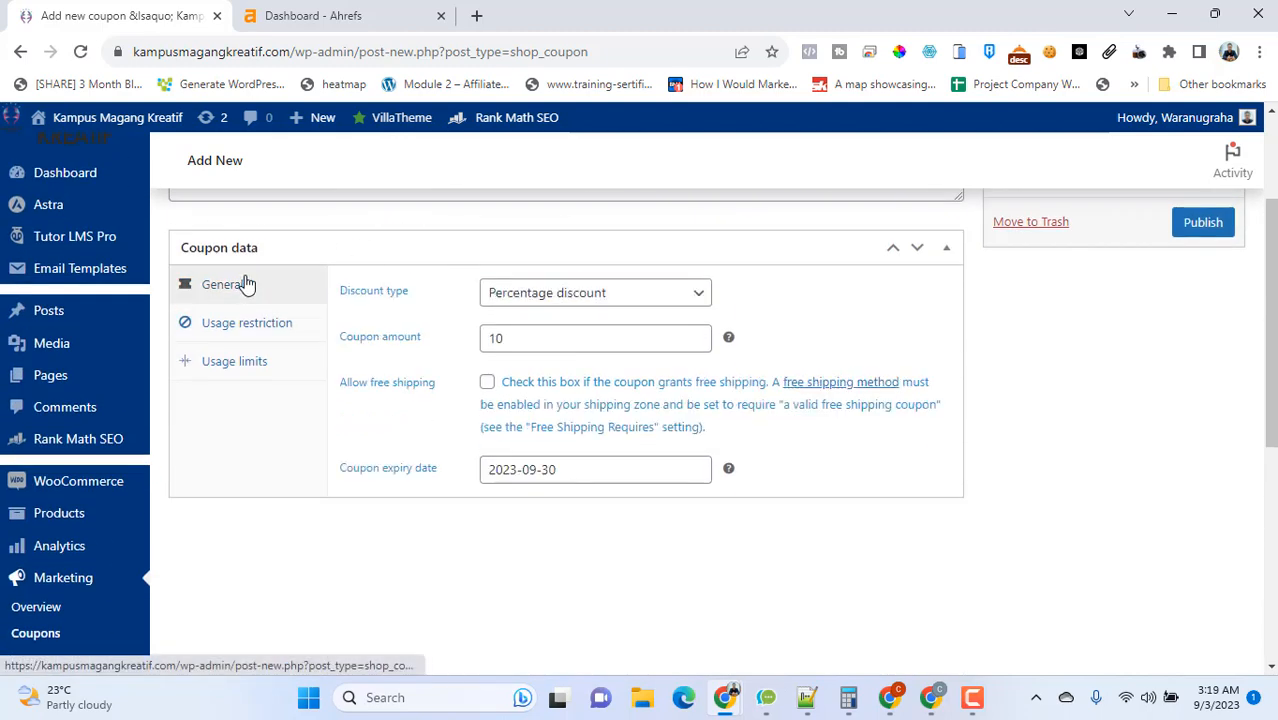
pyautogui.click(628, 291)
pyautogui.click(628, 291)
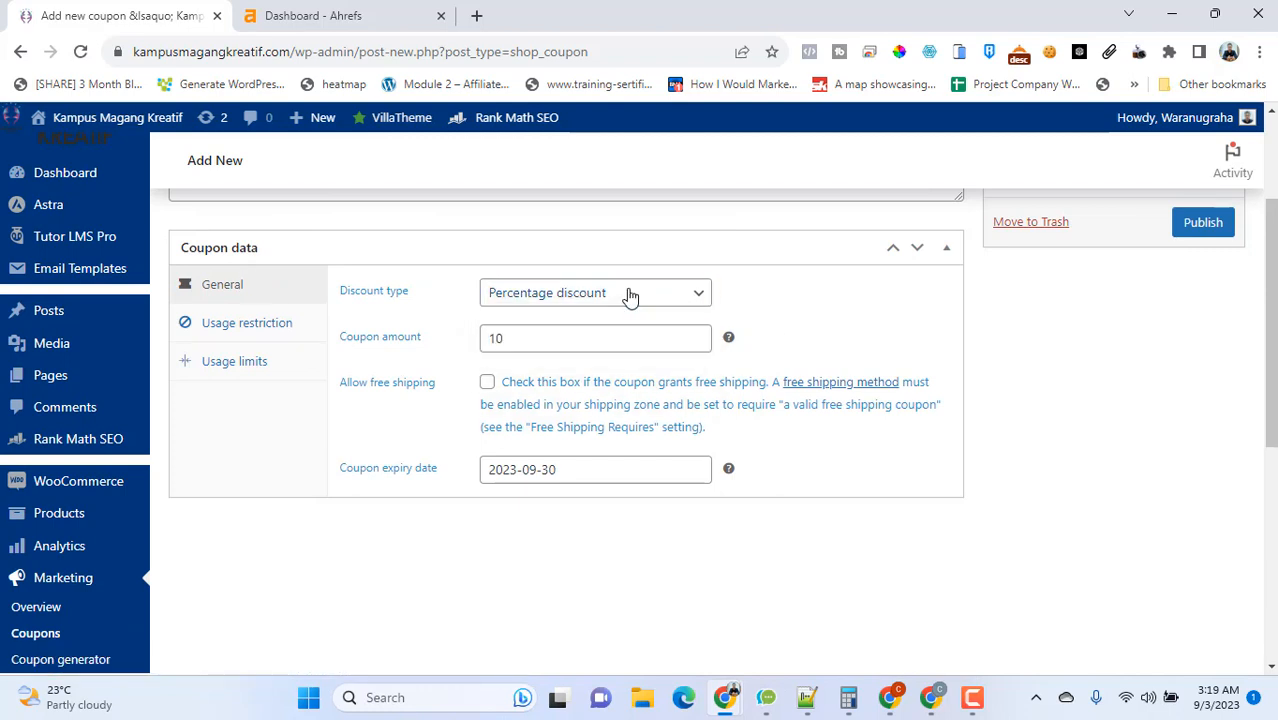
pyautogui.click(602, 483)
pyautogui.click(745, 569)
pyautogui.scroll(2, 744, 571)
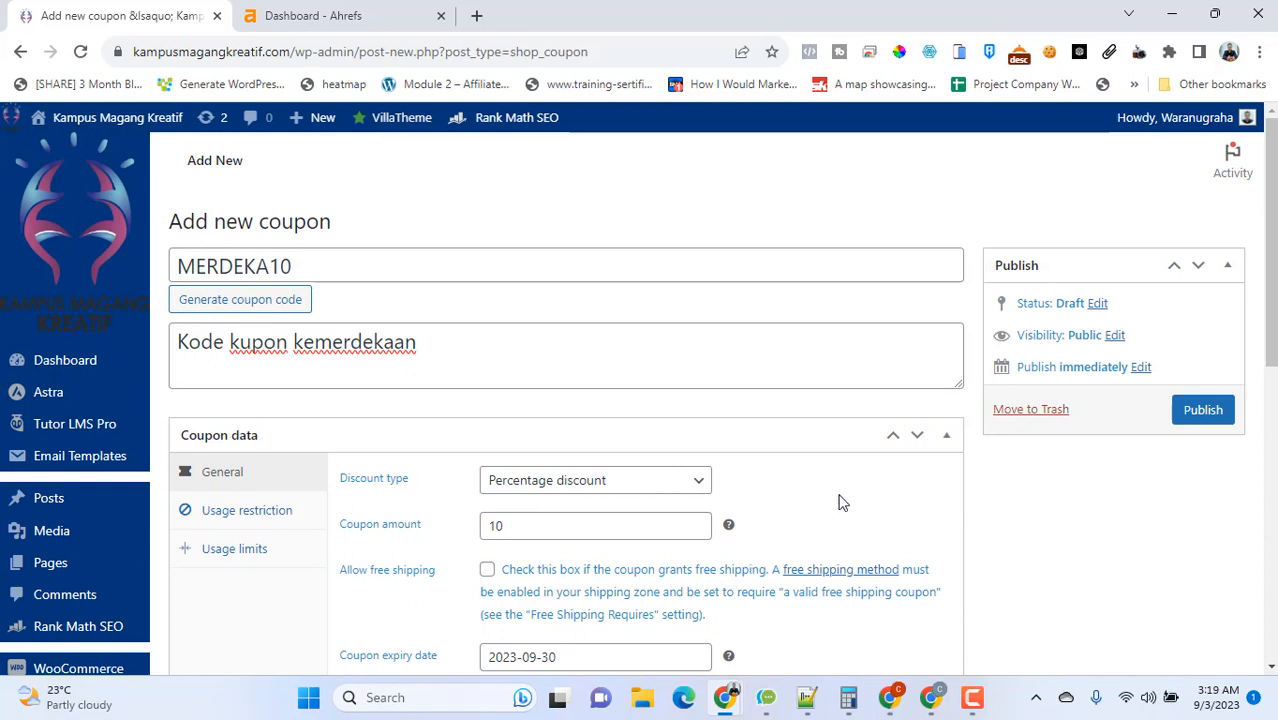
# Step: Publish the MERDEKA10 coupon and return to the list of coupons
pyautogui.click(1203, 411)
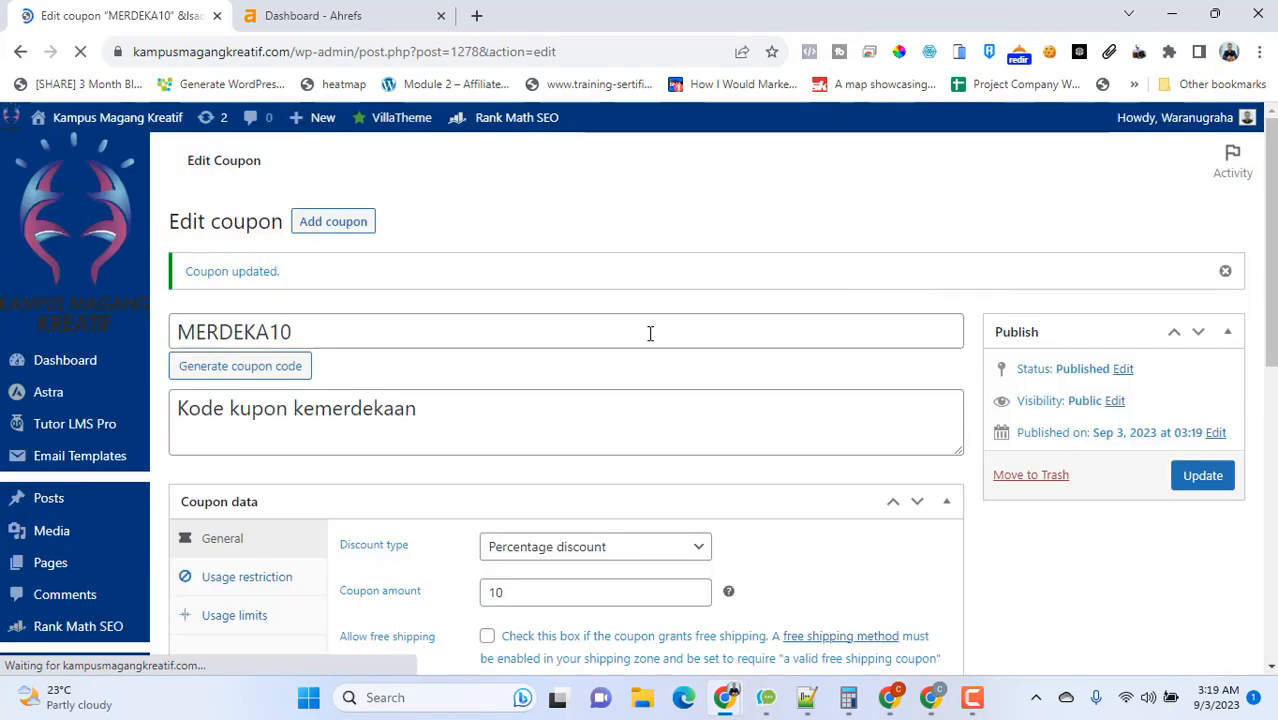
pyautogui.scroll(-3, 365, 305)
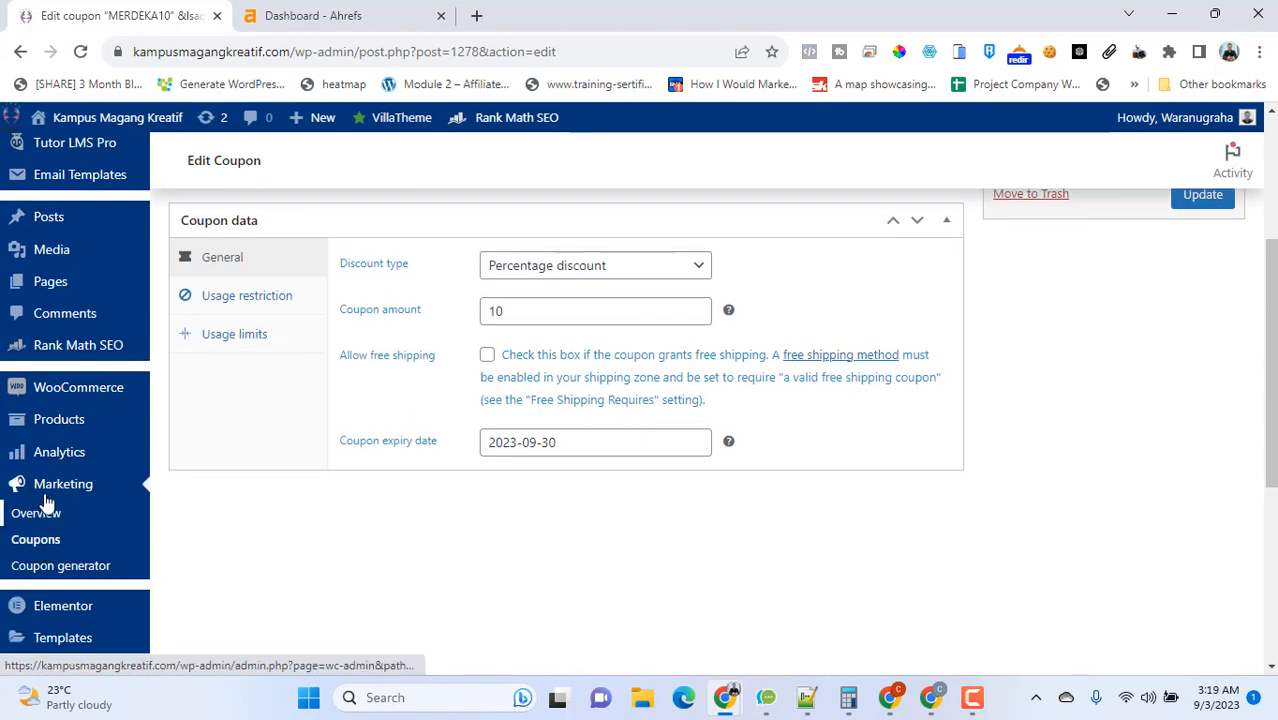
pyautogui.click(48, 538)
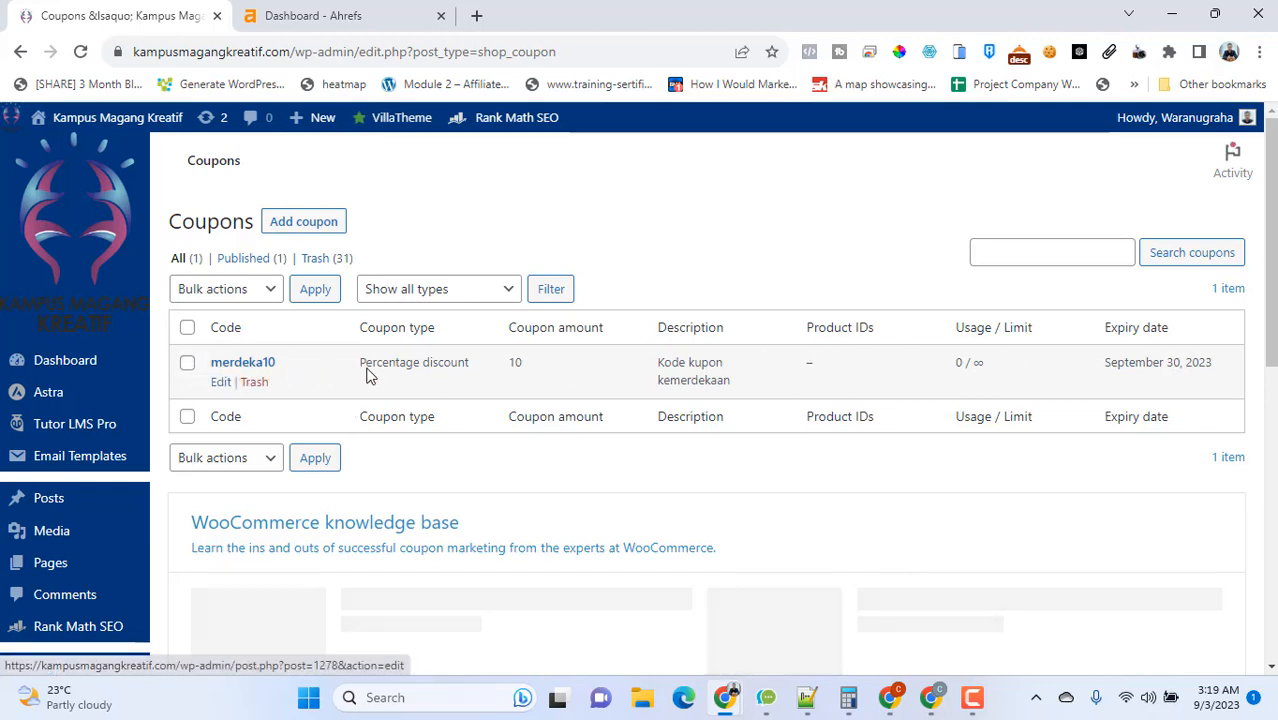
# Step: Check the merdeka10 coupon's type, amount, description, product IDs and usage limit in the coupon list
pyautogui.moveTo(359, 364); pyautogui.dragTo(500, 383)
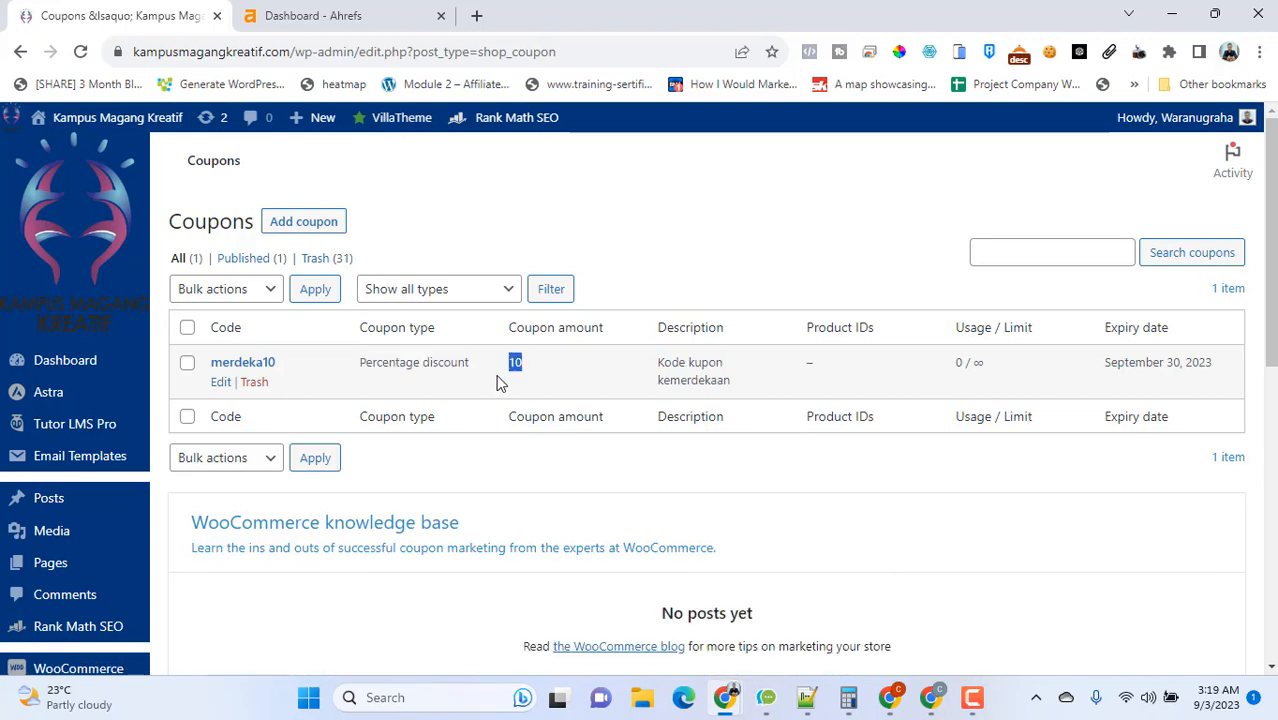
pyautogui.moveTo(665, 362); pyautogui.dragTo(788, 370)
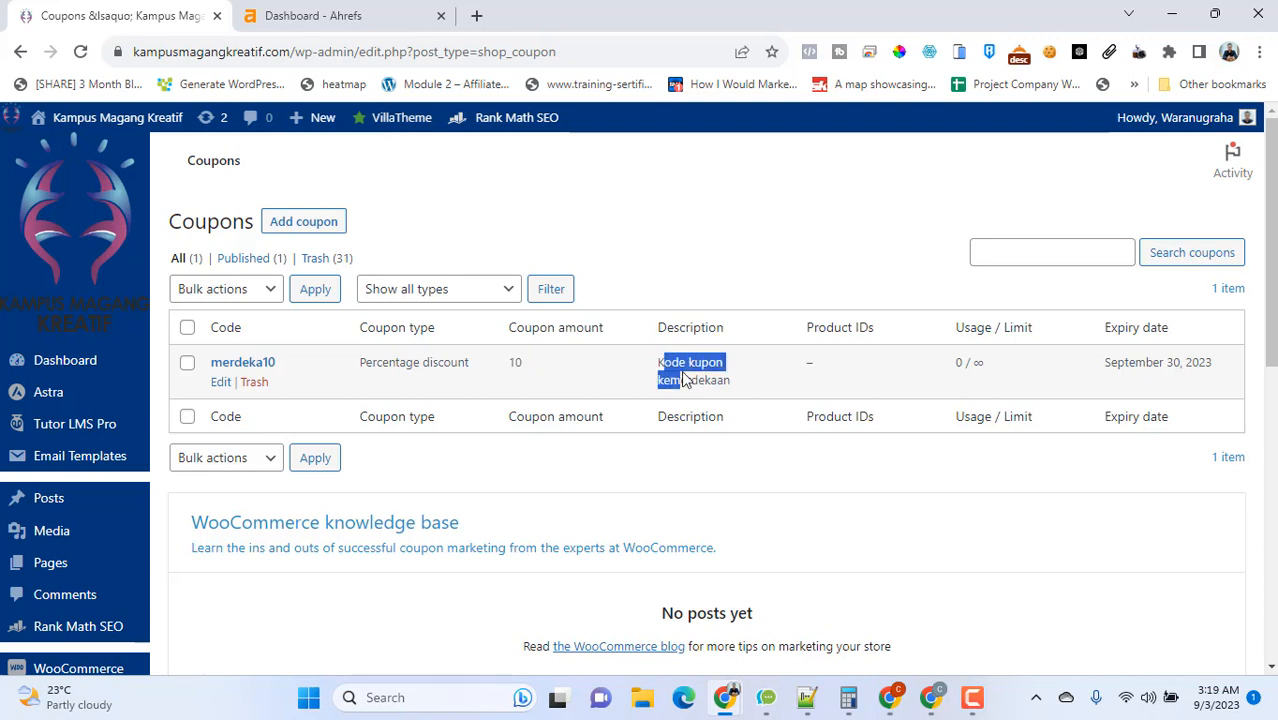
pyautogui.click(810, 365)
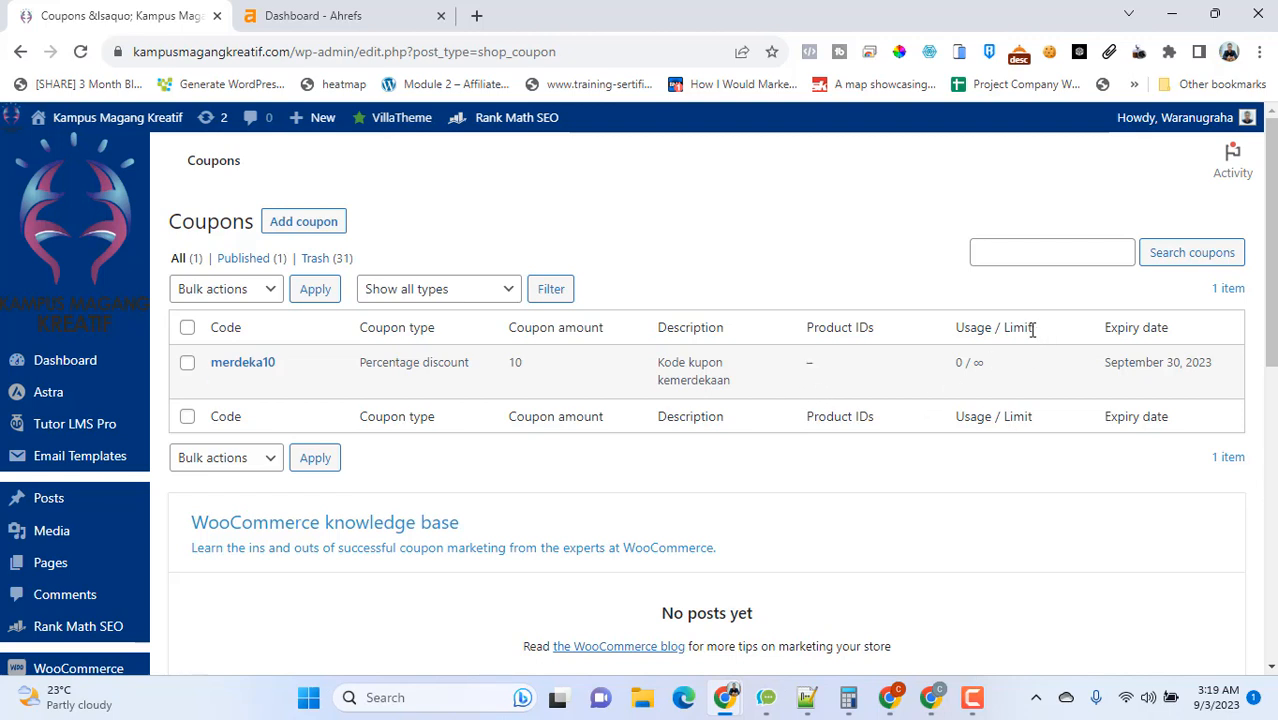
pyautogui.moveTo(994, 370)
pyautogui.mouseDown()
pyautogui.moveTo(956, 370)
pyautogui.moveTo(998, 374)
pyautogui.mouseUp()
pyautogui.click(978, 365)
pyautogui.click(993, 362)
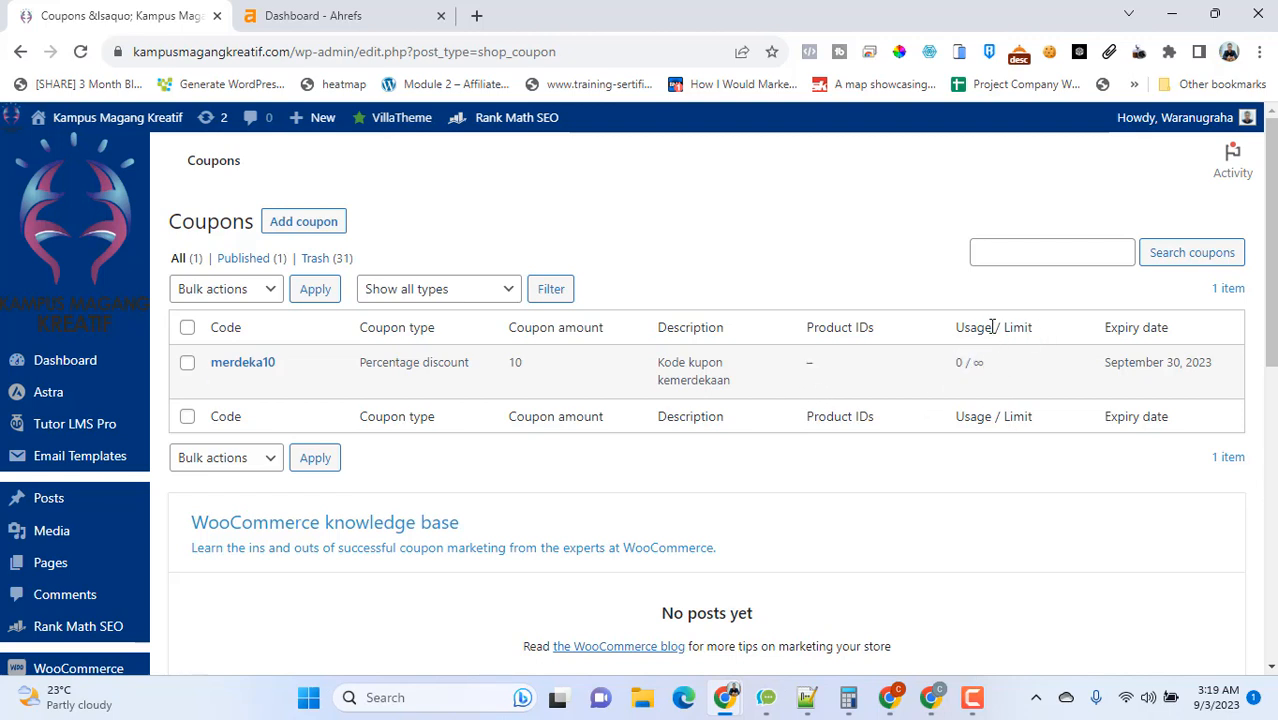